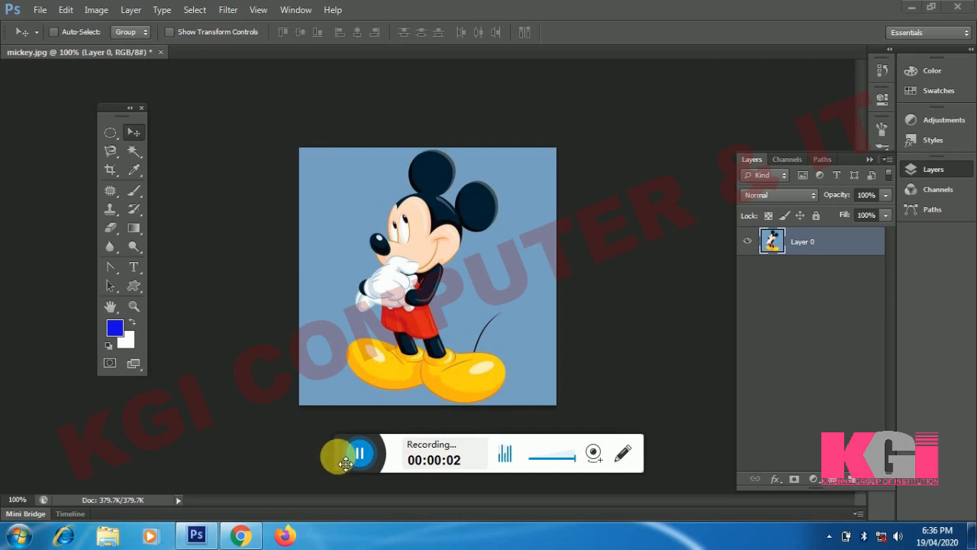
pyautogui.moveTo(349, 453); pyautogui.dragTo(600, 36)
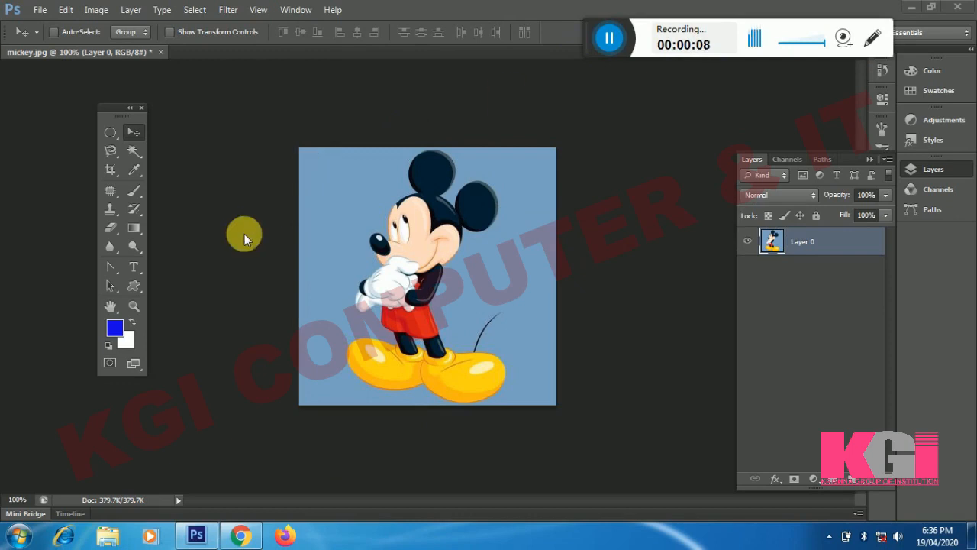
# Select both yellow shoes of the Mickey figure with the Magic Wand tool, adding each shoe to the selection.
pyautogui.click(134, 306)
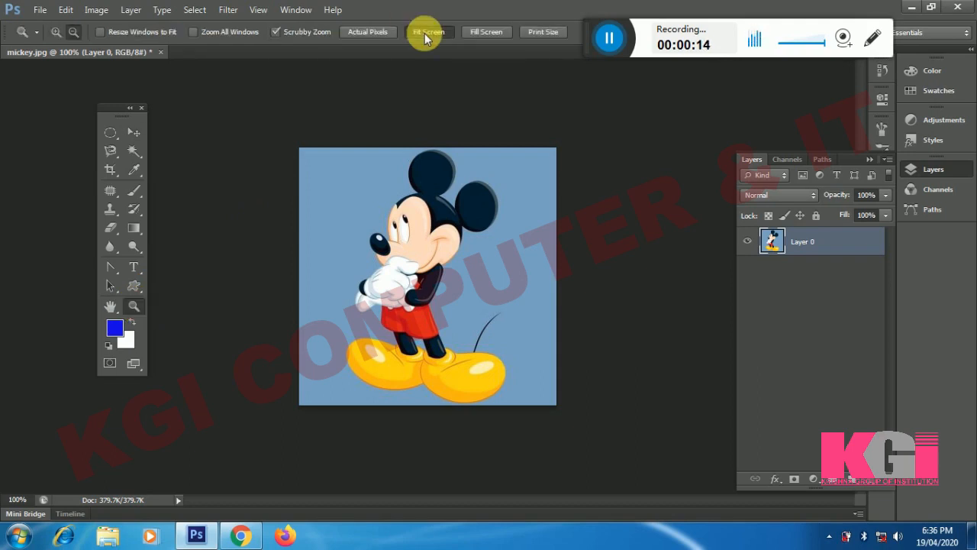
pyautogui.click(245, 161)
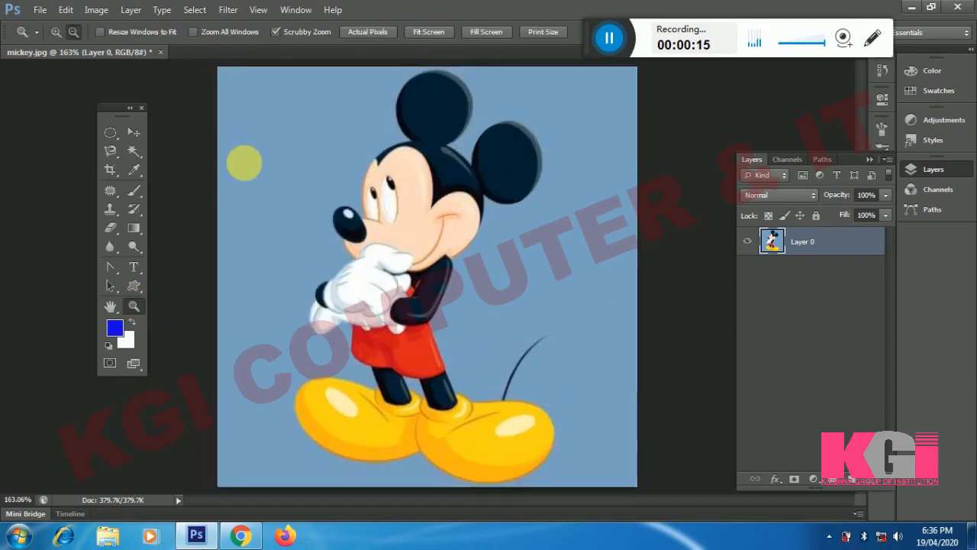
pyautogui.click(134, 155)
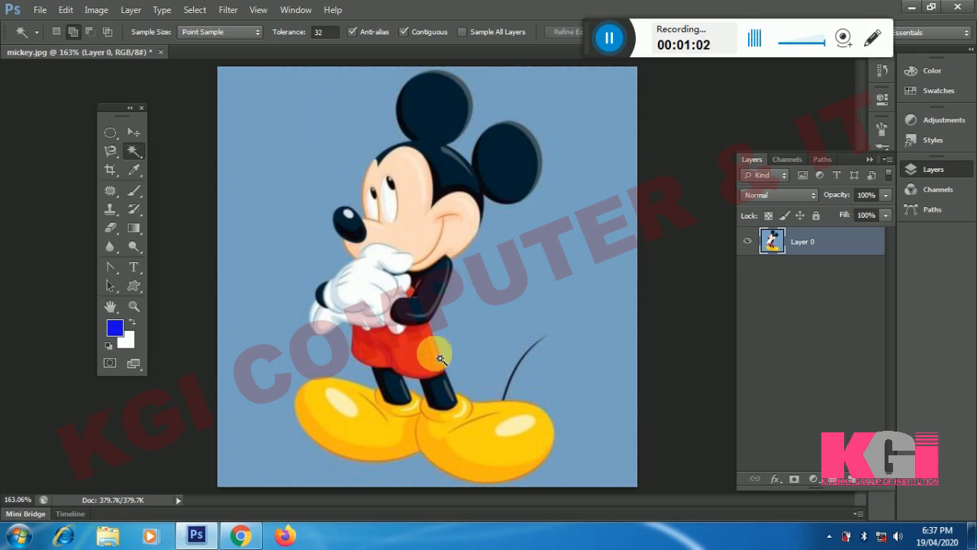
pyautogui.click(478, 446)
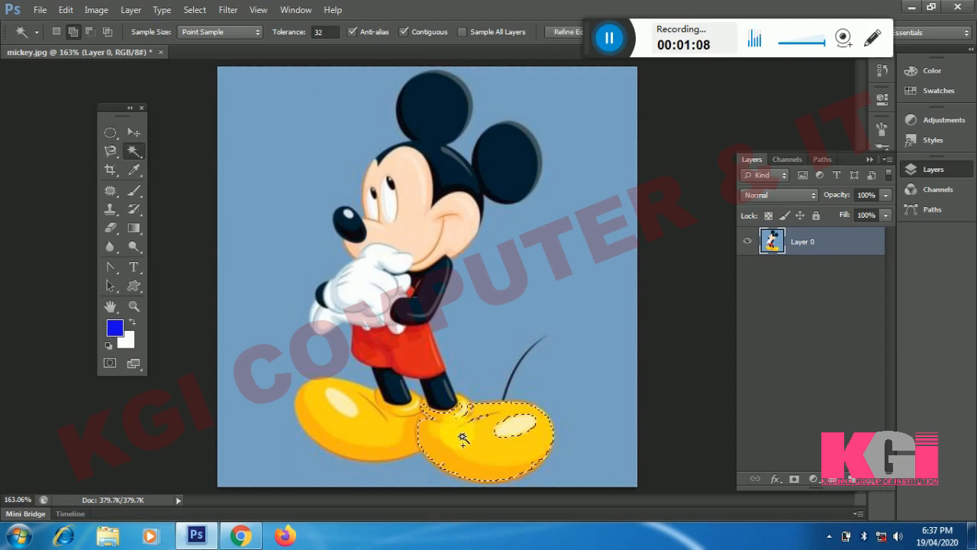
pyautogui.click(473, 414)
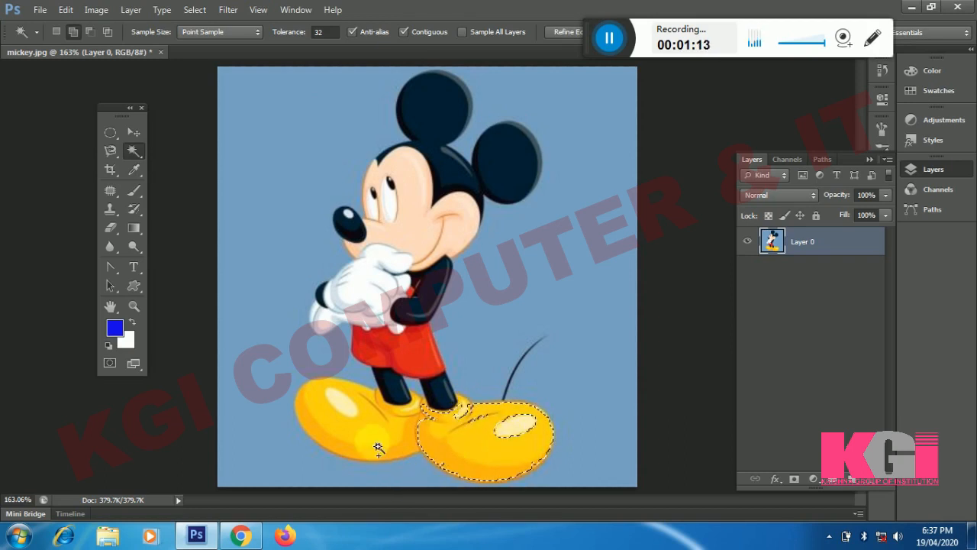
pyautogui.click(361, 430)
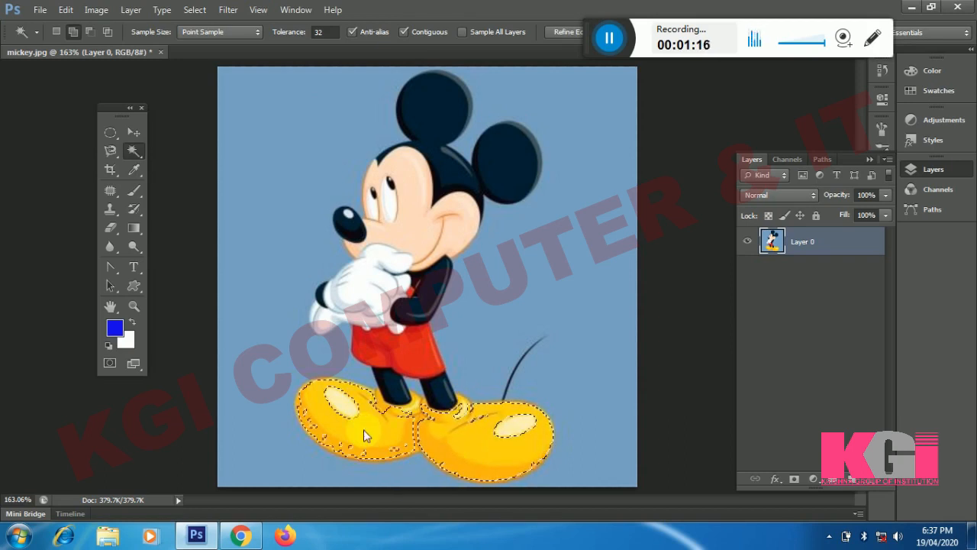
# Select the red shorts and, separately, the dark ears with the Magic Wand, clearing the selection after each.
pyautogui.click(399, 378)
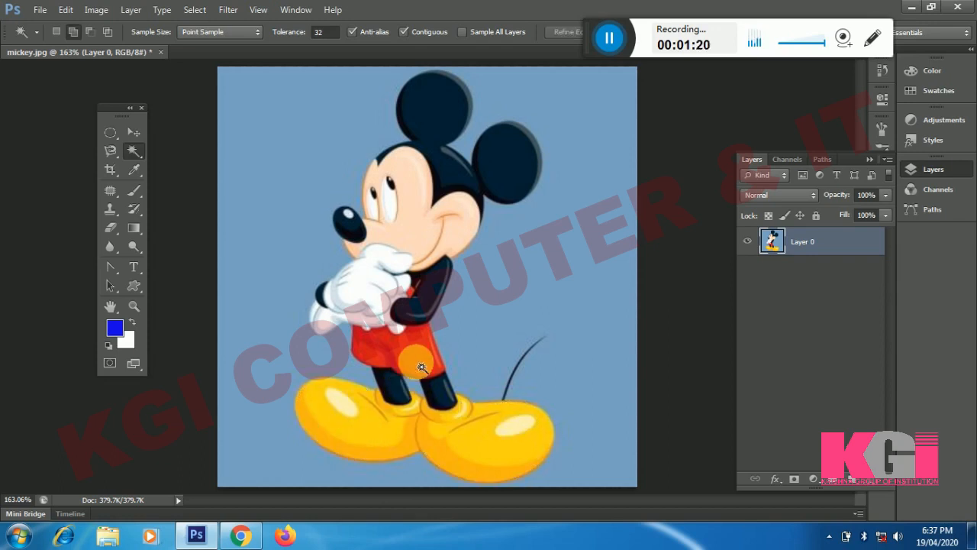
pyautogui.click(419, 366)
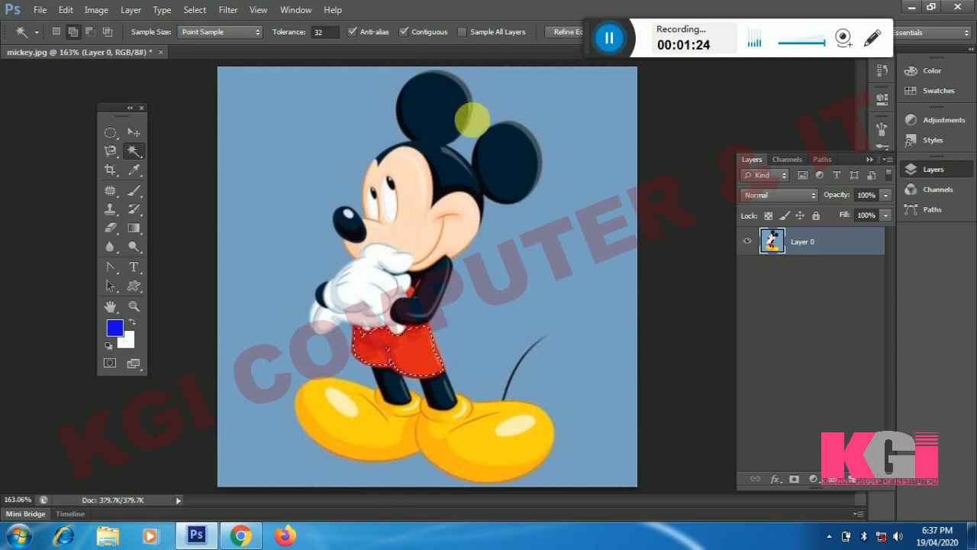
pyautogui.click(436, 101)
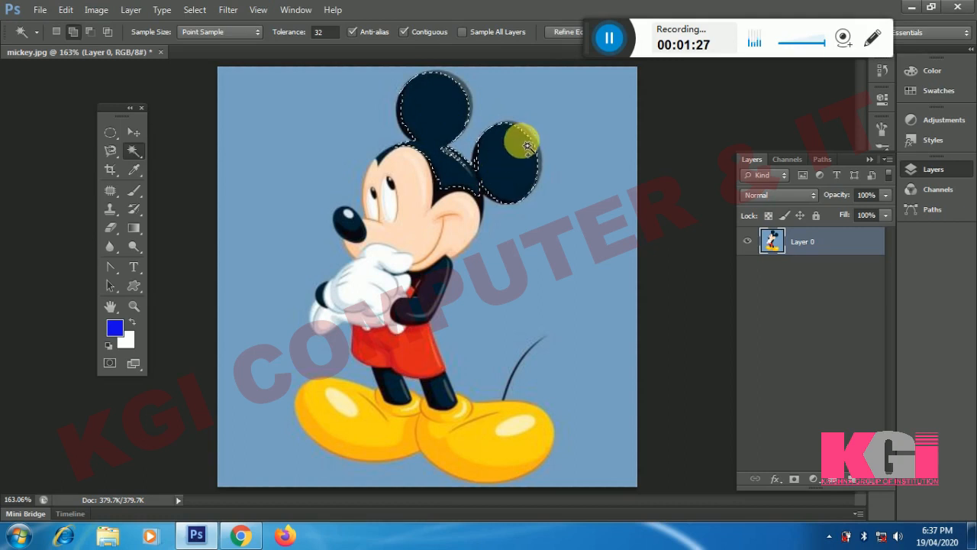
pyautogui.hotkey('ctrl', 'd')
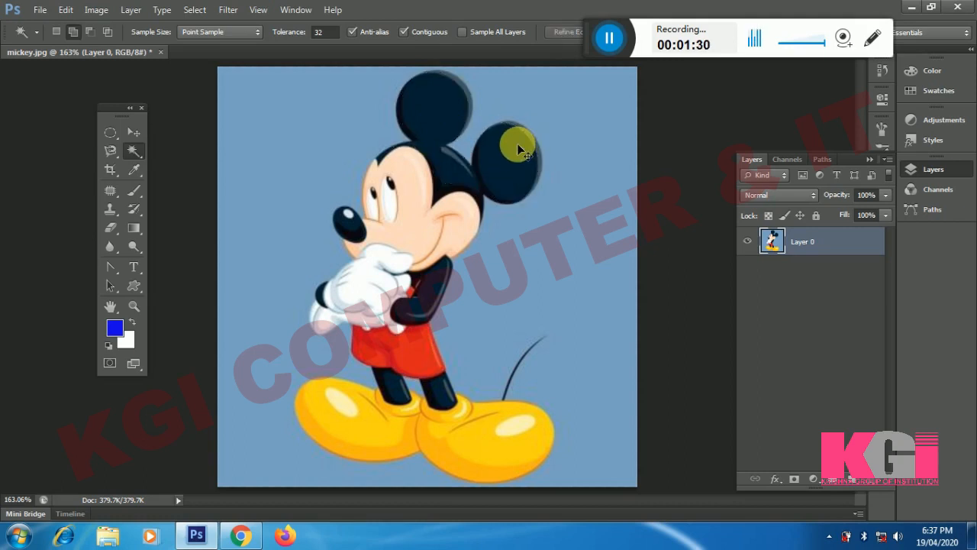
# Try selecting the dark ears and top of the head twice with the Magic Wand at tolerance 32, deselecting each time.
pyautogui.hotkey('ctrl', '+')
pyautogui.hotkey('ctrl', '+')
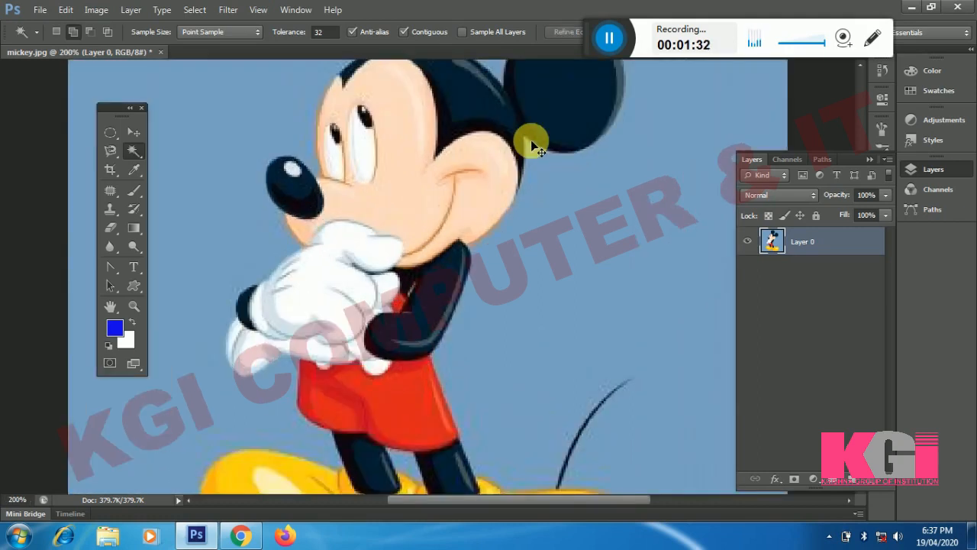
pyautogui.moveTo(531, 140); pyautogui.dragTo(500, 317)
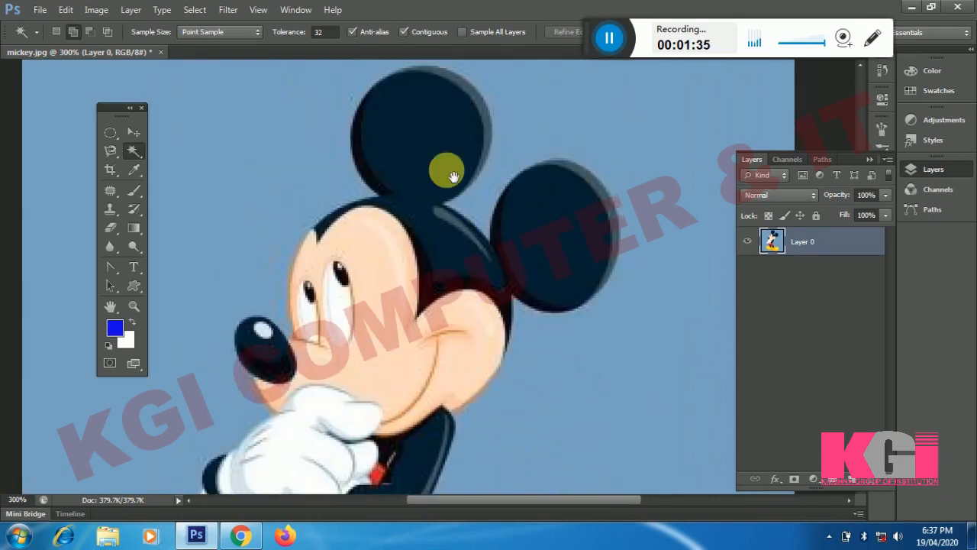
pyautogui.click(424, 145)
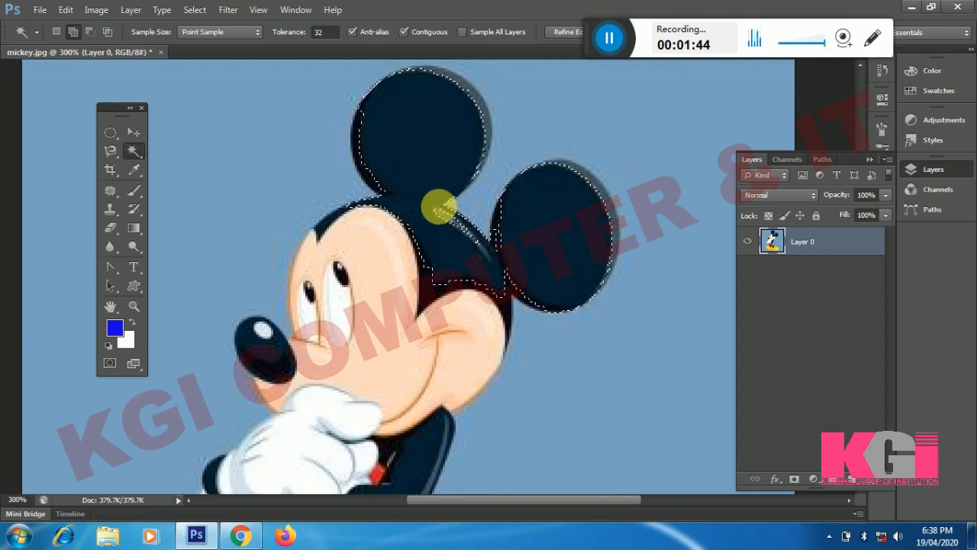
pyautogui.hotkey('ctrl', 'd')
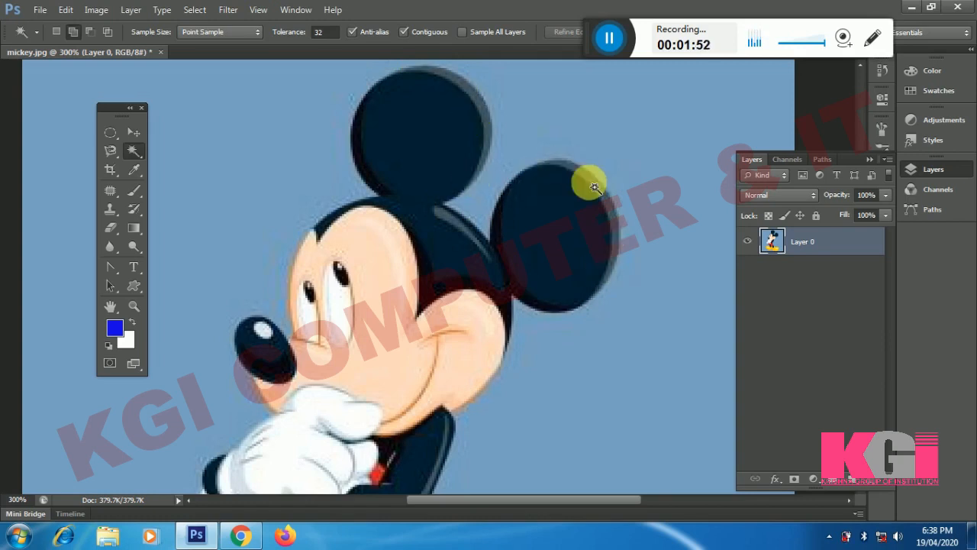
pyautogui.click(419, 165)
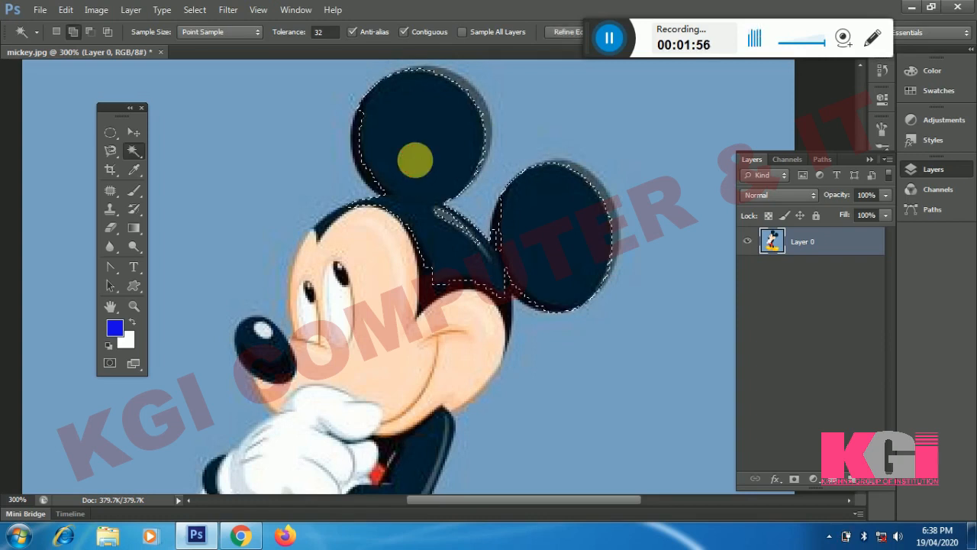
pyautogui.hotkey('ctrl', 'd')
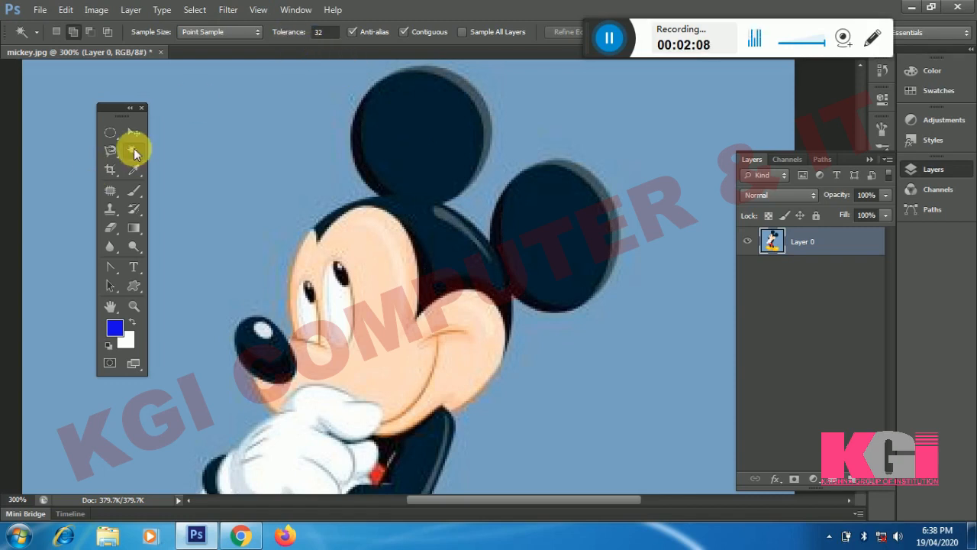
# Set the Magic Wand tolerance to 50, try selecting the dark ears with it, and deselect.
pyautogui.click(325, 32)
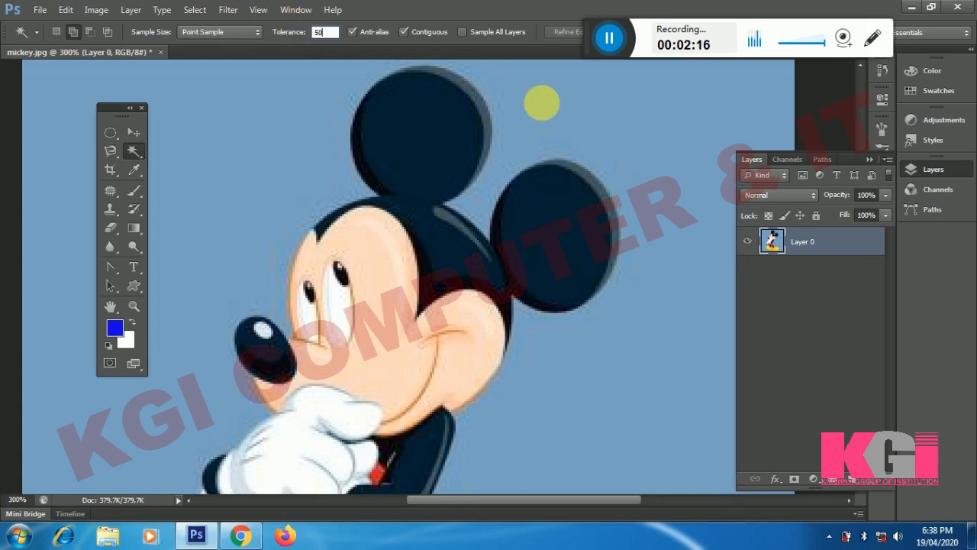
pyautogui.write('50')
pyautogui.click(441, 167)
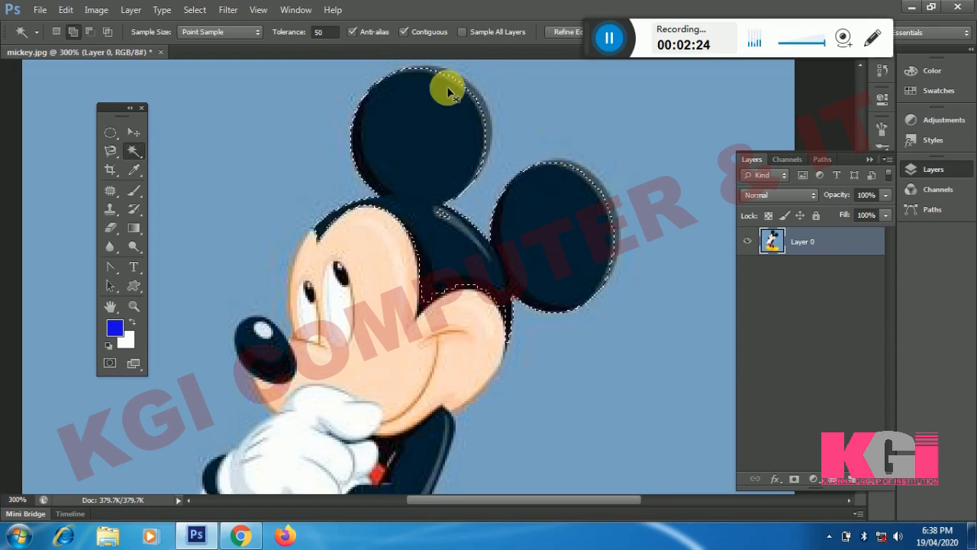
pyautogui.hotkey('ctrl', 'd')
# Set the Magic Wand tolerance to 65, test it on the dark ears, and clear the selection.
pyautogui.click(327, 32)
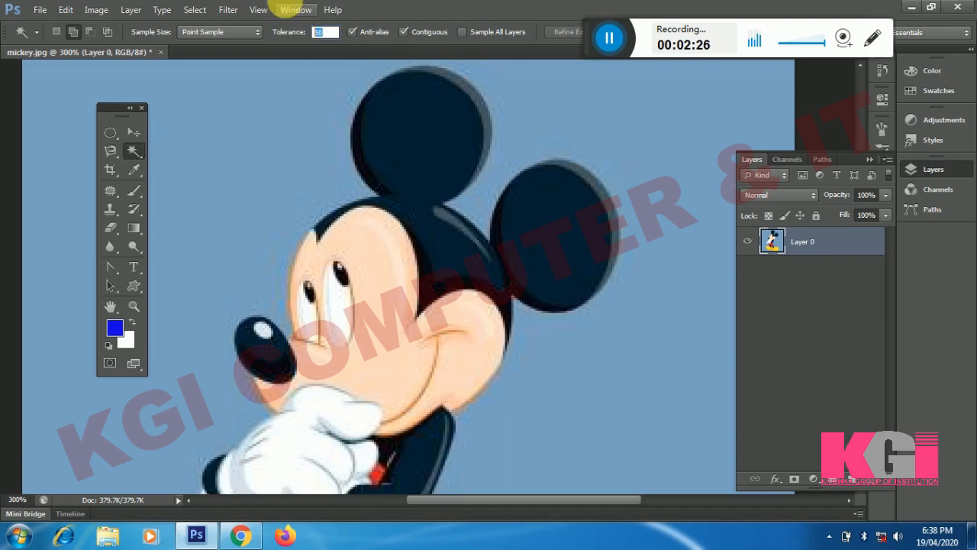
pyautogui.write('65')
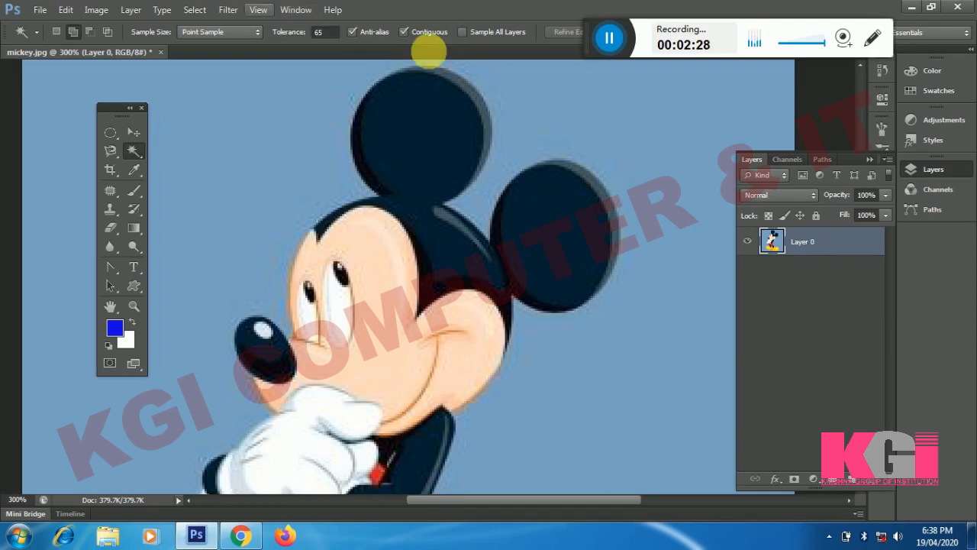
pyautogui.click(459, 134)
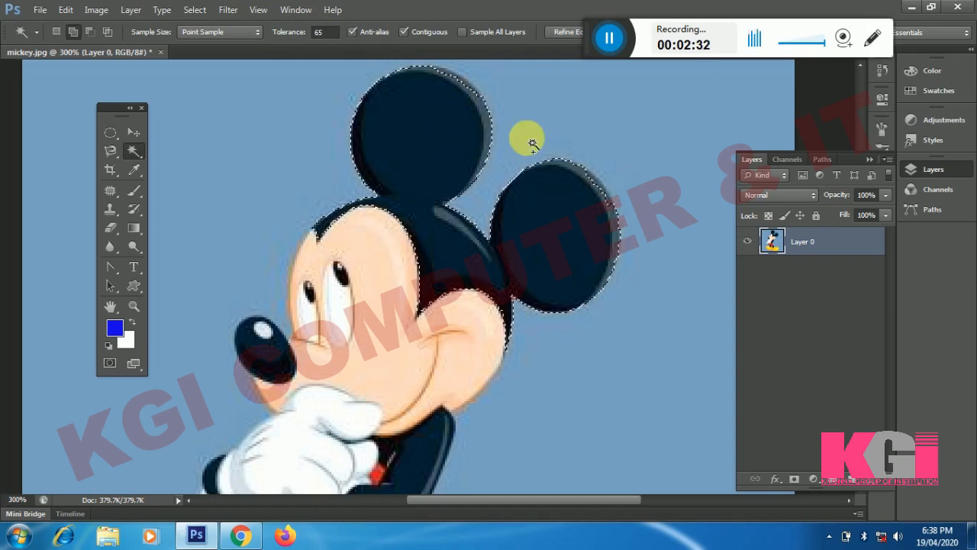
pyautogui.hotkey('ctrl', 'd')
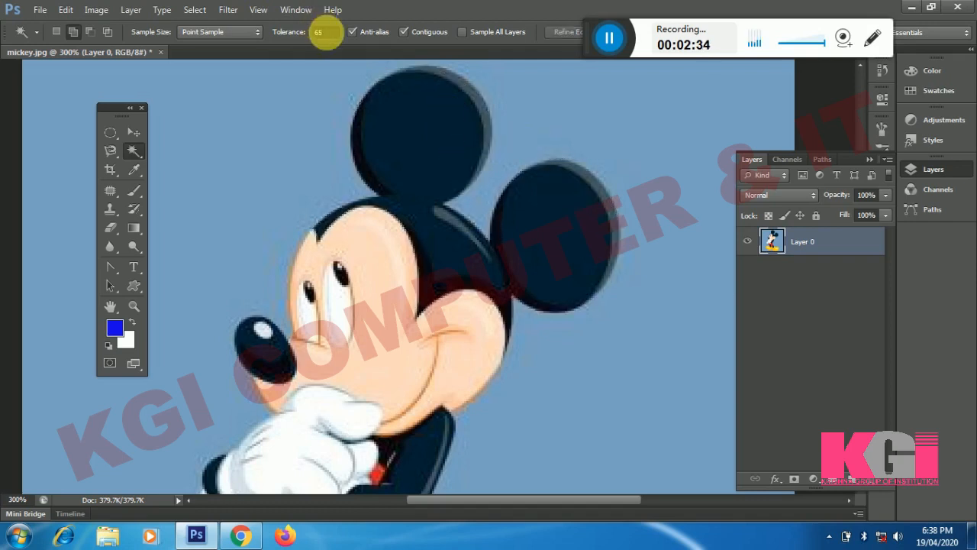
# Set the Magic Wand tolerance to 70, try the ear selection with it, and deselect.
pyautogui.click(303, 36)
pyautogui.write('70')
pyautogui.press('Return')
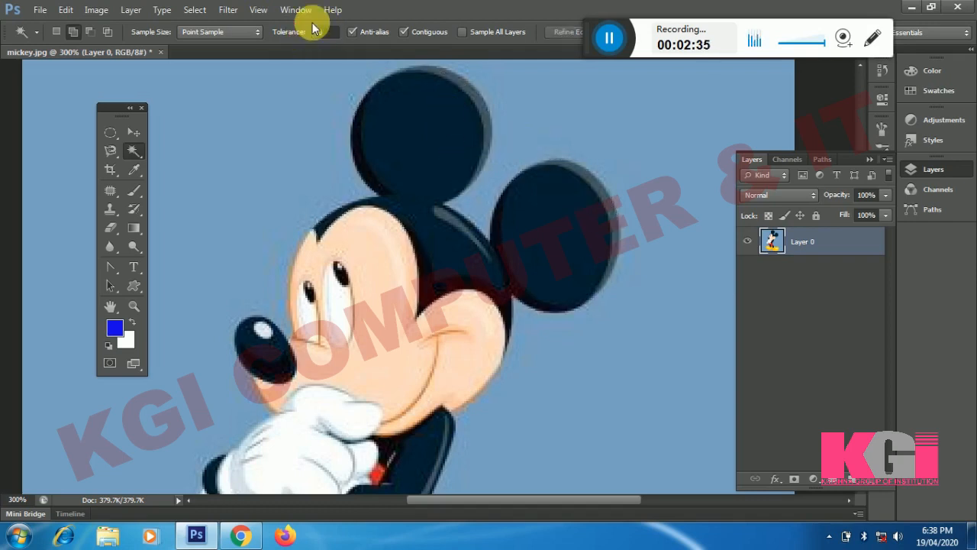
pyautogui.click(450, 113)
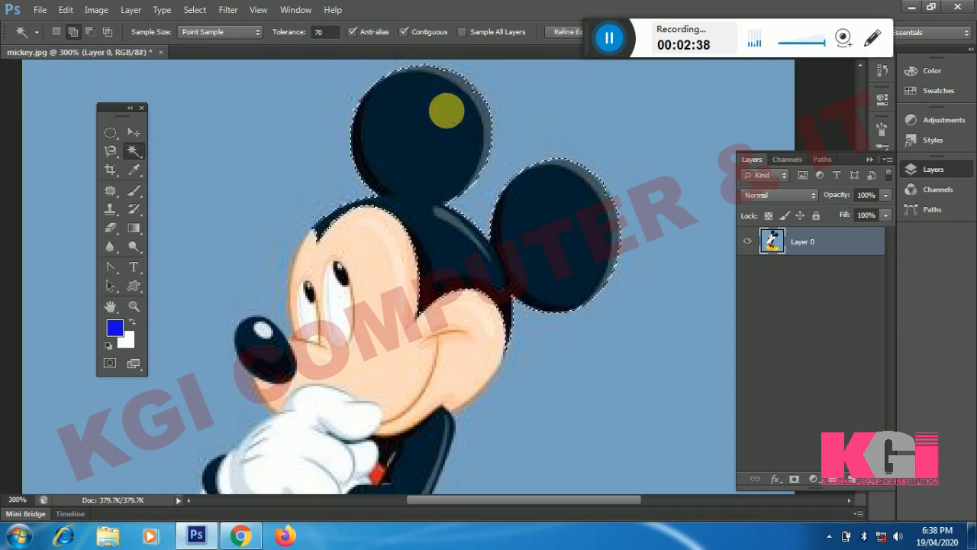
pyautogui.hotkey('ctrl', 'd')
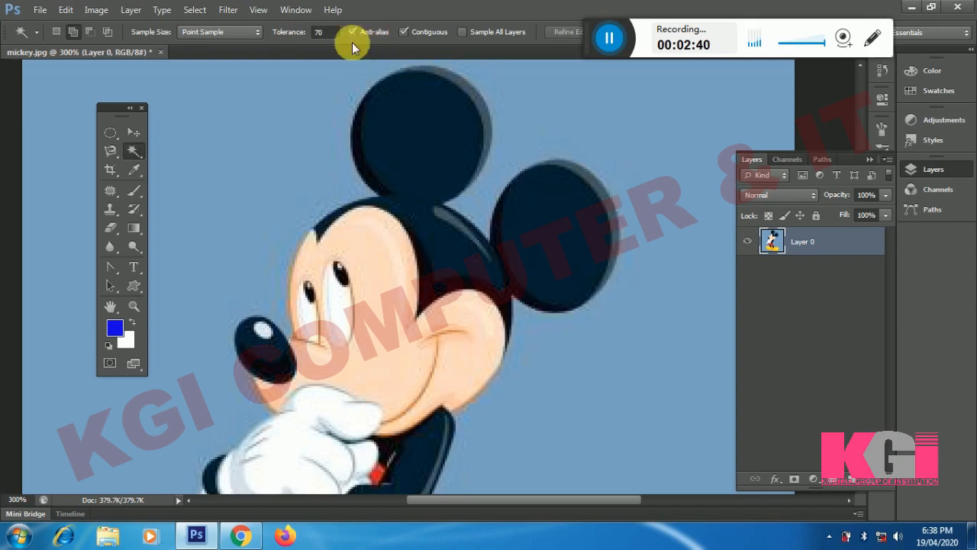
# Set the Magic Wand tolerance to 75 and select the dark ears and top of the head.
pyautogui.click(313, 34)
pyautogui.write('75')
pyautogui.press('Return')
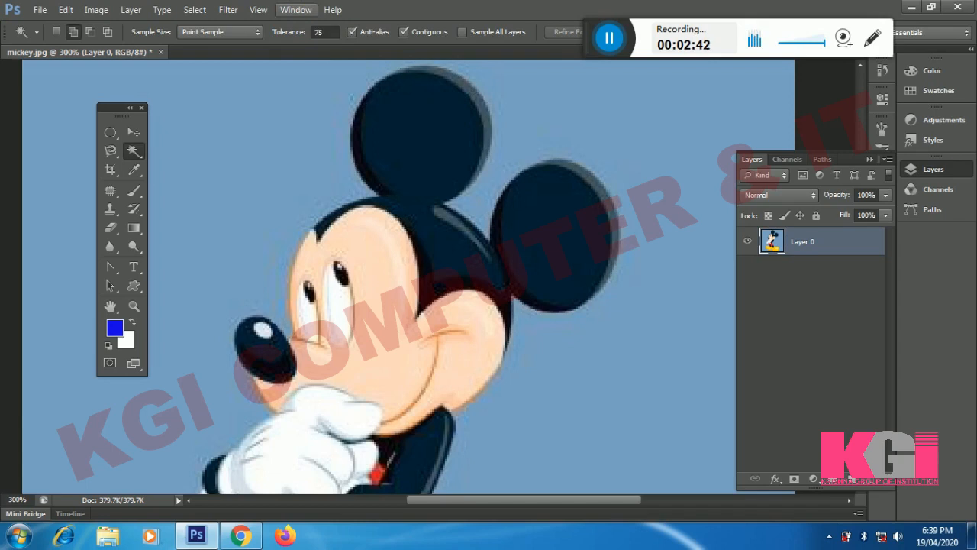
pyautogui.click(430, 135)
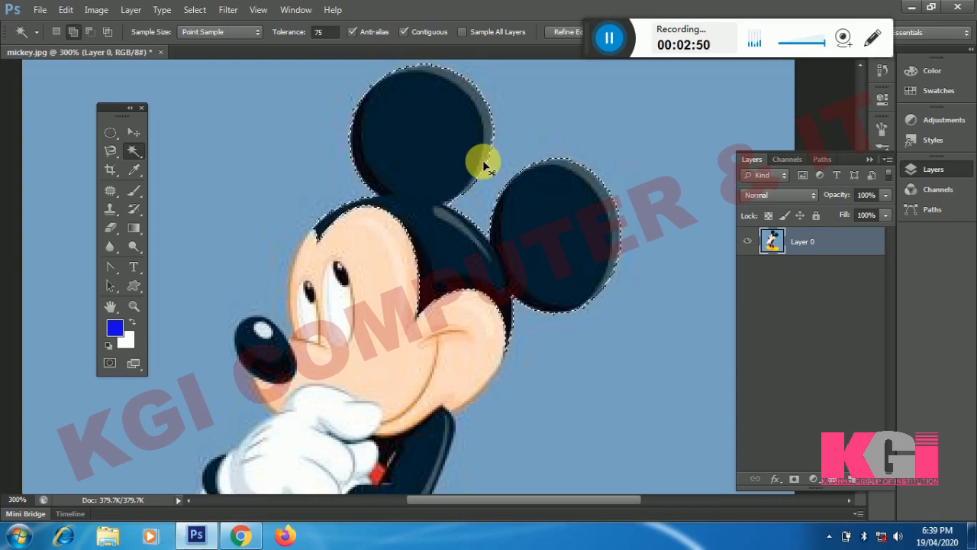
# Copy the selected ears to a new layer, hide Layer 0, and shift the copy slightly left and down.
pyautogui.hotkey('ctrl', 'j')
pyautogui.click(747, 268)
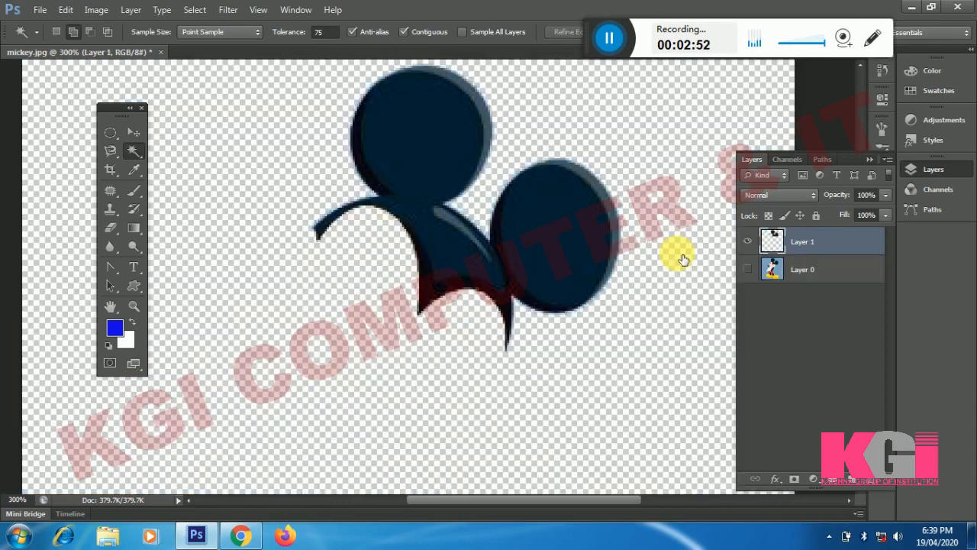
pyautogui.click(134, 133)
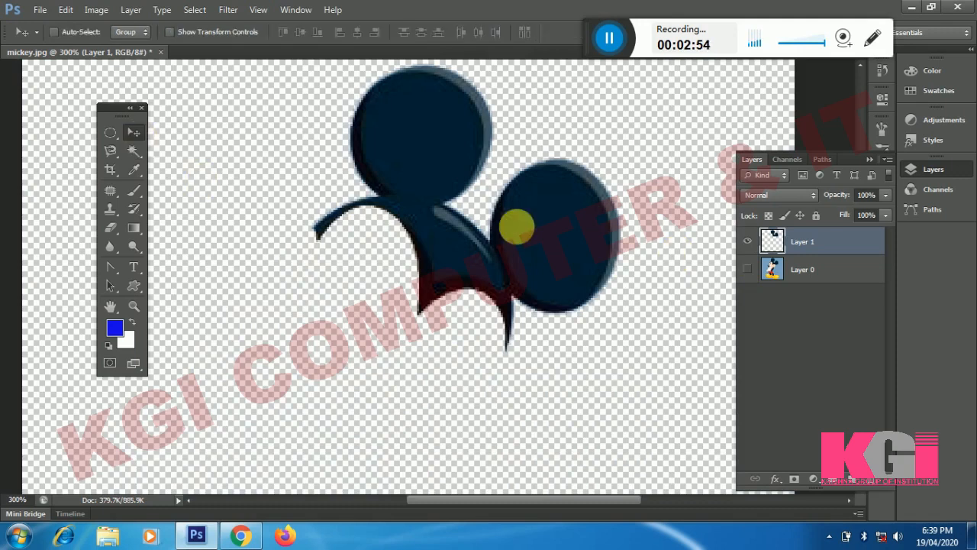
pyautogui.moveTo(517, 227); pyautogui.dragTo(473, 239)
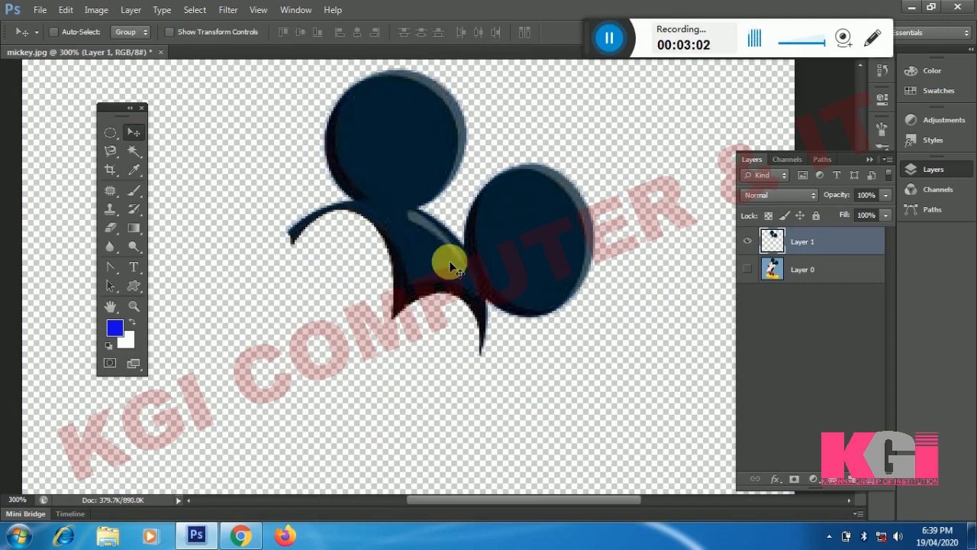
# Show Layer 0 again and remove the copied ears layer so only the original image layer is left.
pyautogui.click(749, 270)
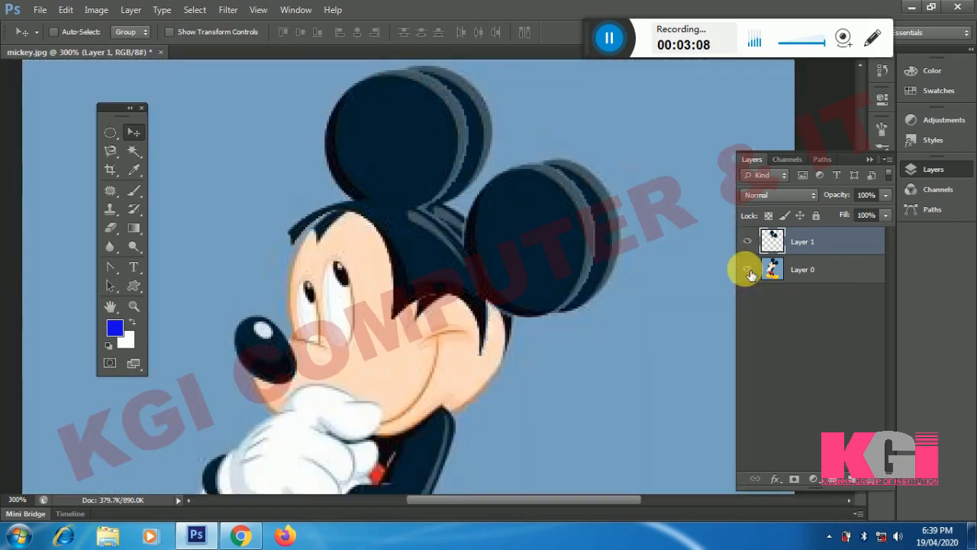
pyautogui.hotkey('ctrl', 'e')
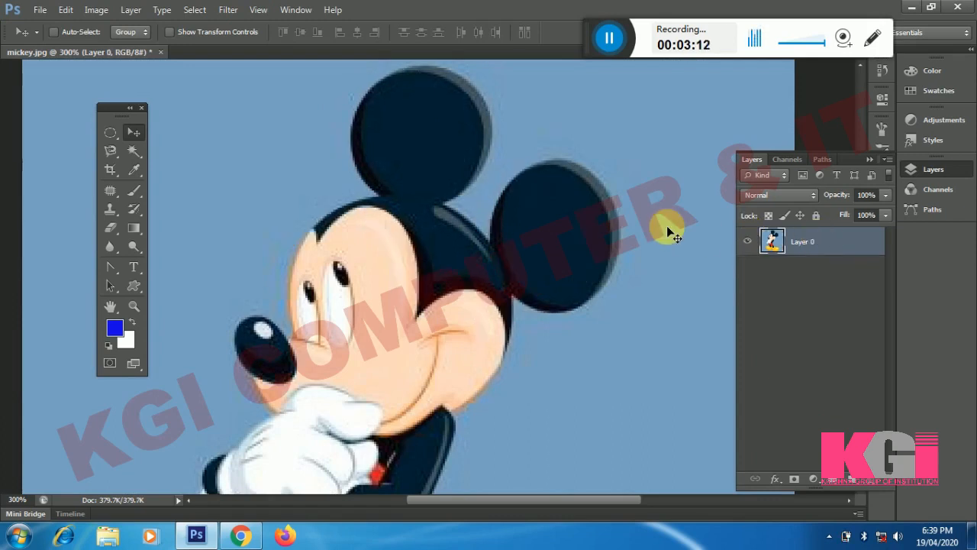
pyautogui.hotkey('ctrl', '-')
pyautogui.hotkey('ctrl', '-')
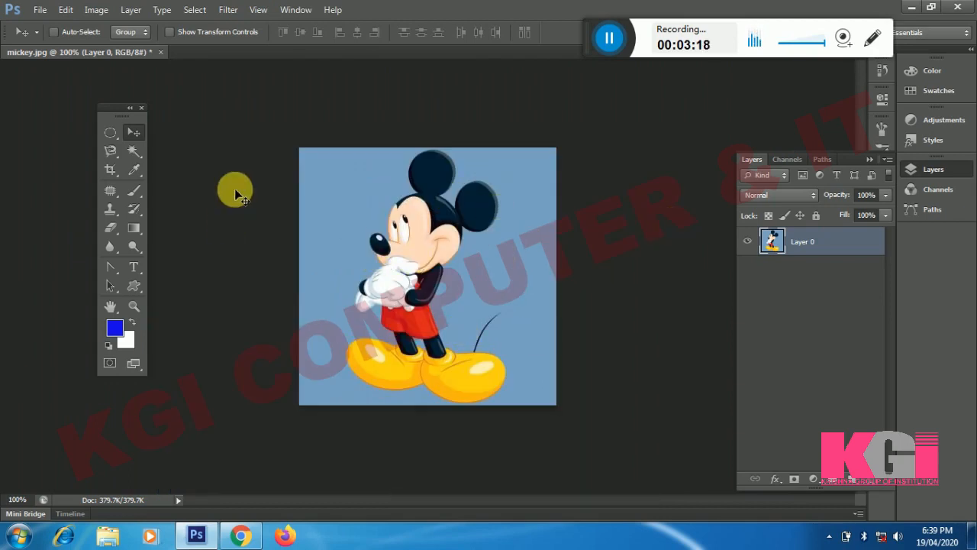
pyautogui.hotkey('ctrl', '+')
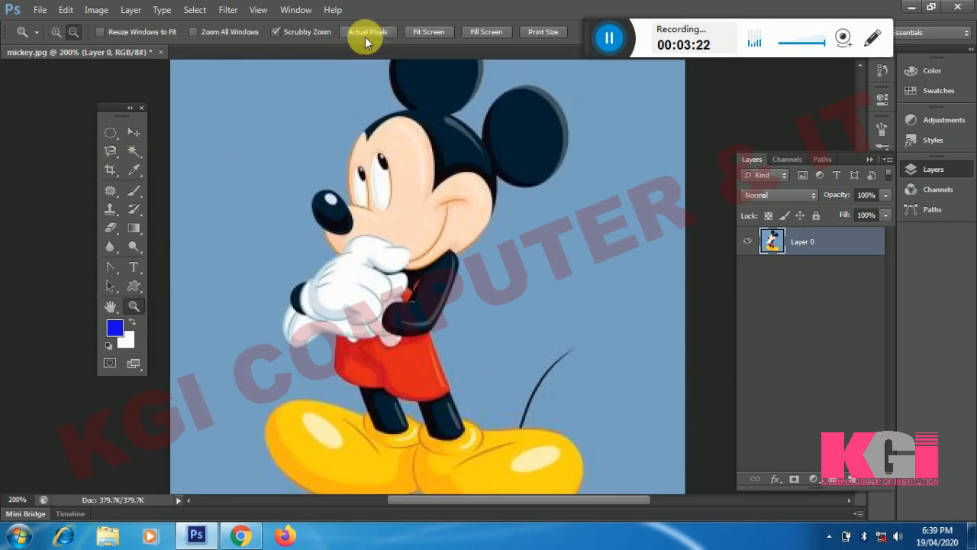
# Fit the image on screen, try selecting the blue background with the Magic Wand at tolerance 75, and deselect.
pyautogui.click(430, 32)
pyautogui.click(134, 150)
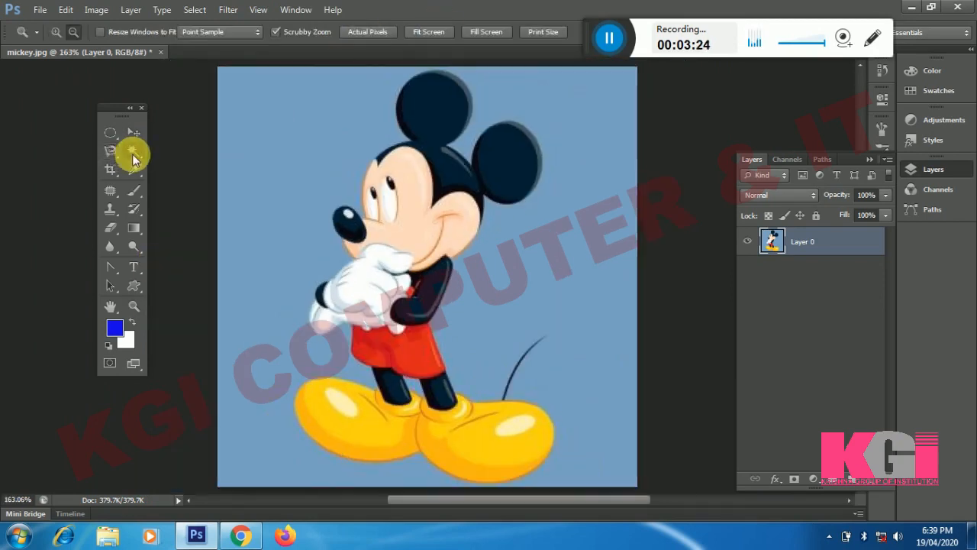
pyautogui.click(313, 144)
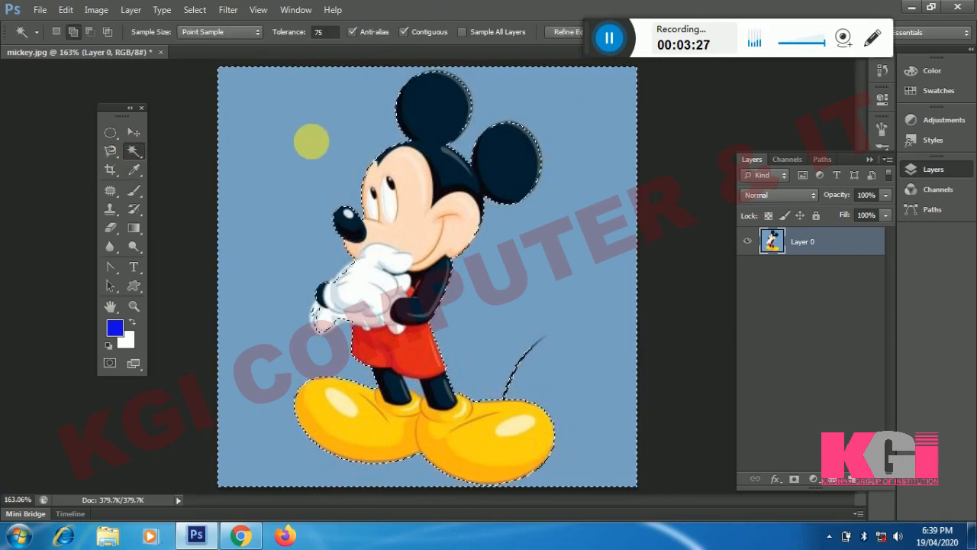
pyautogui.hotkey('ctrl', 'd')
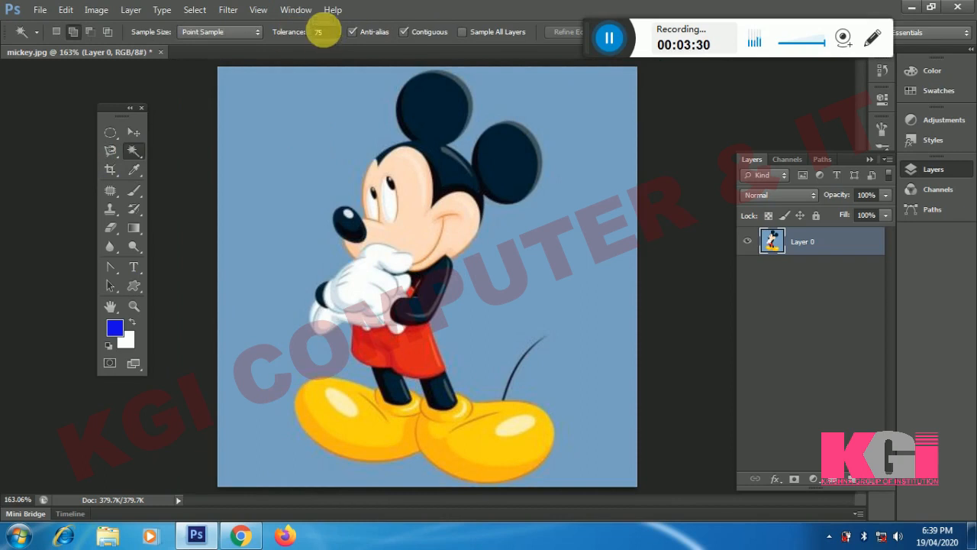
# Set the Magic Wand tolerance to 32 and select the blue background around Mickey.
pyautogui.click(325, 32)
pyautogui.write('2')
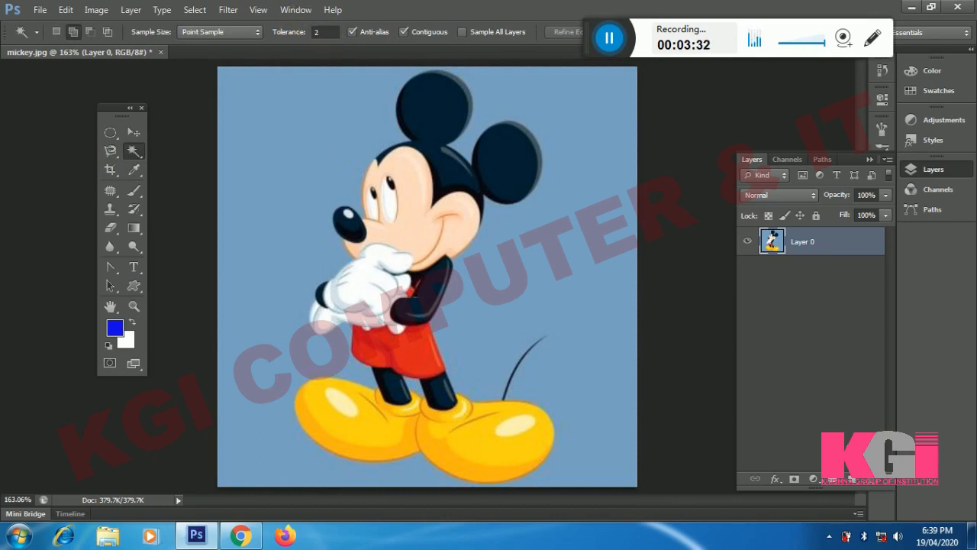
pyautogui.click(297, 32)
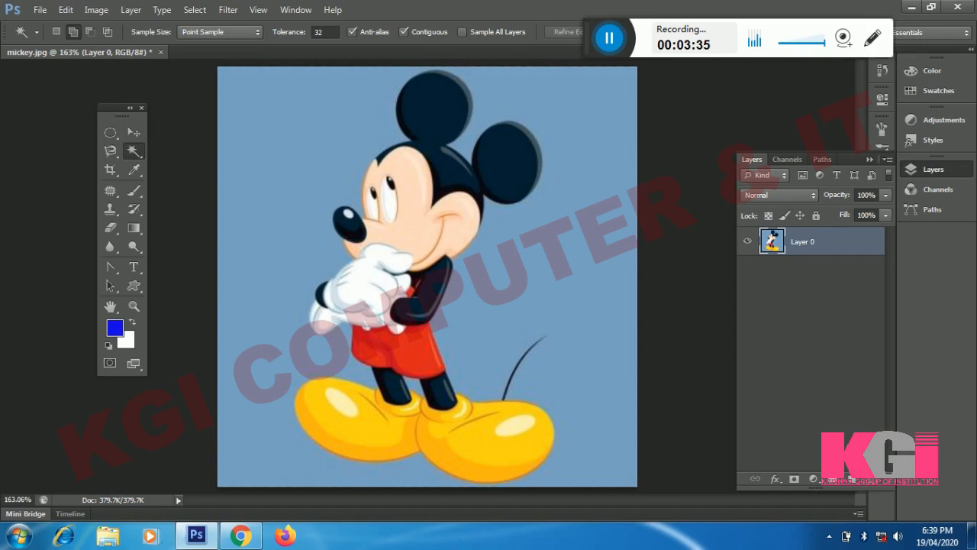
pyautogui.click(331, 115)
pyautogui.click(419, 358)
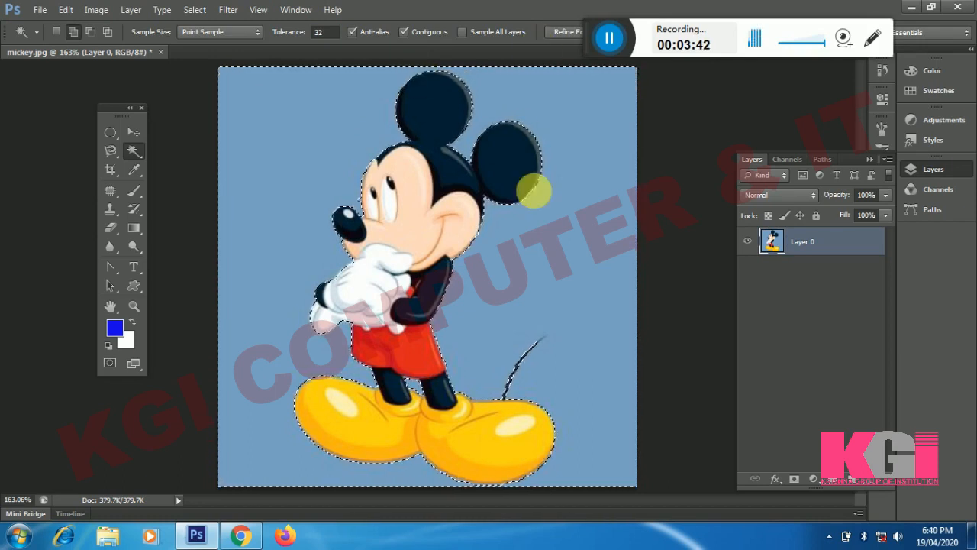
# Invert the background selection so it covers Mickey and copy the figure to a new layer.
pyautogui.click(196, 16)
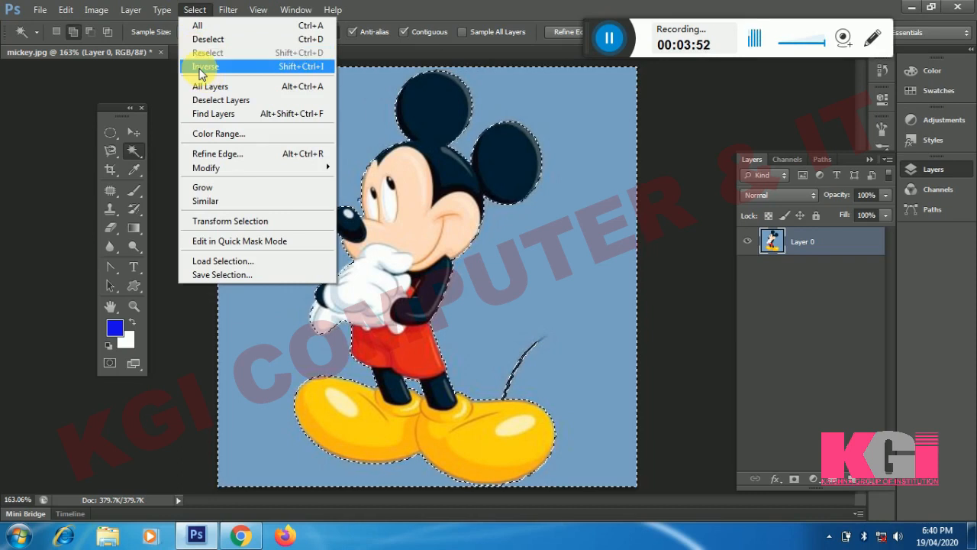
pyautogui.click(259, 68)
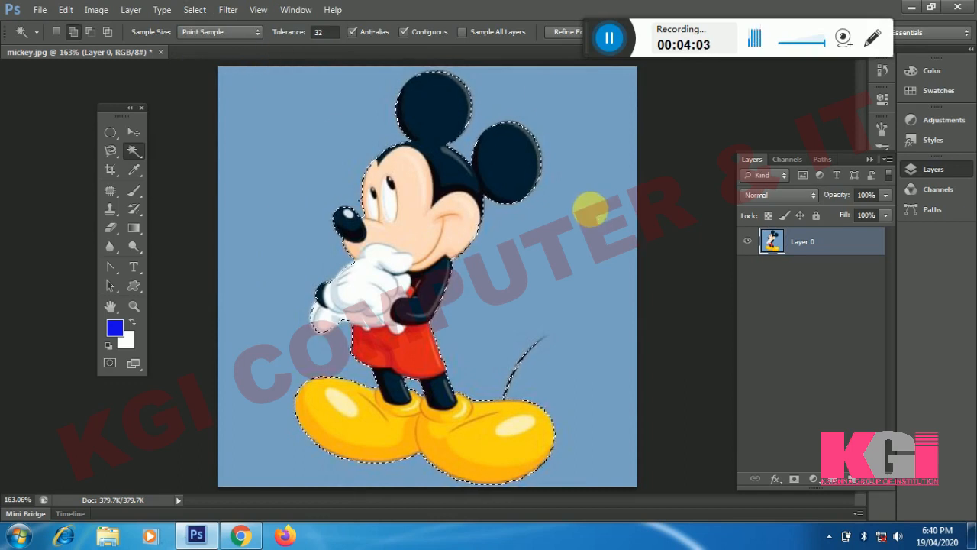
pyautogui.hotkey('ctrl', 'j')
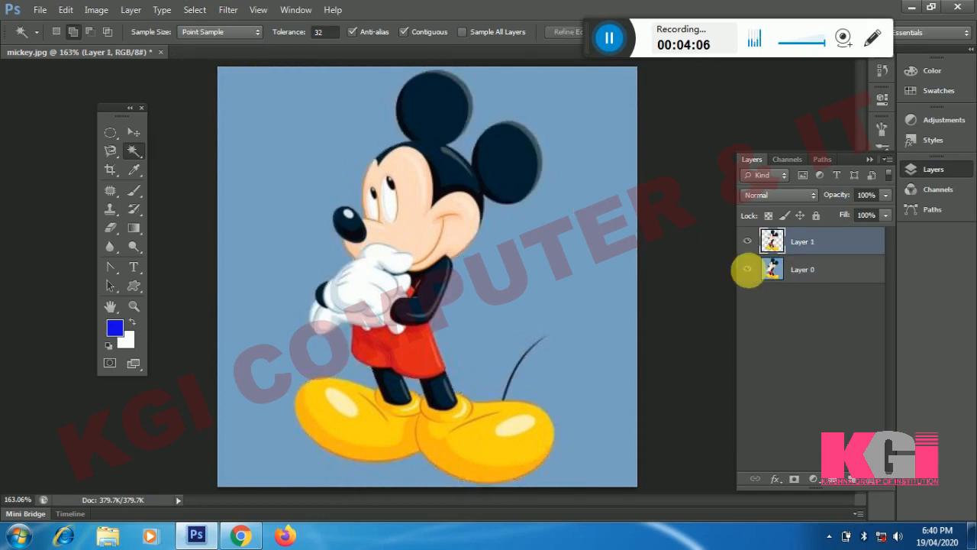
# Hide Layer 0 and shift the Mickey cutout slightly right and down with the Move tool.
pyautogui.click(748, 270)
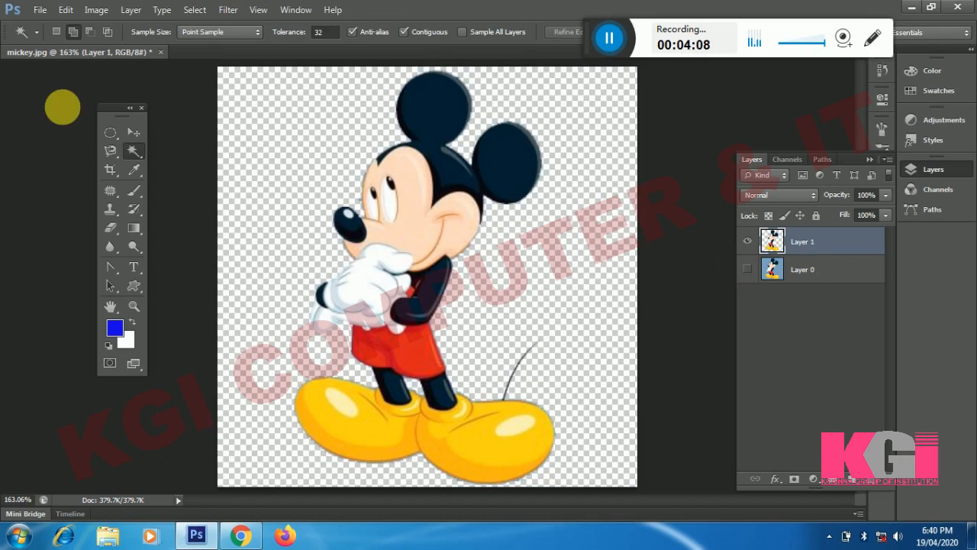
pyautogui.click(134, 132)
pyautogui.moveTo(350, 223); pyautogui.dragTo(396, 205)
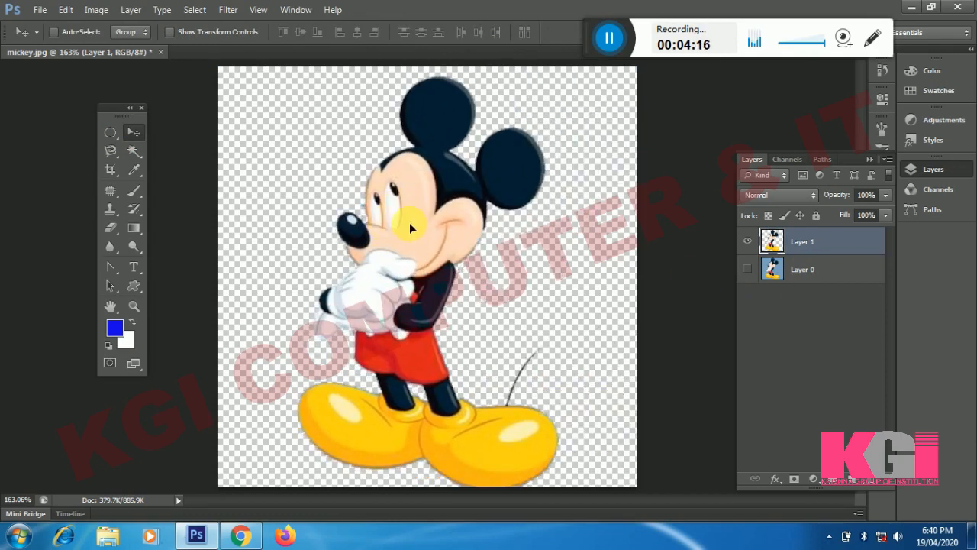
# Show Layer 0 again and delete Layer 1 with the Mickey cutout.
pyautogui.click(748, 269)
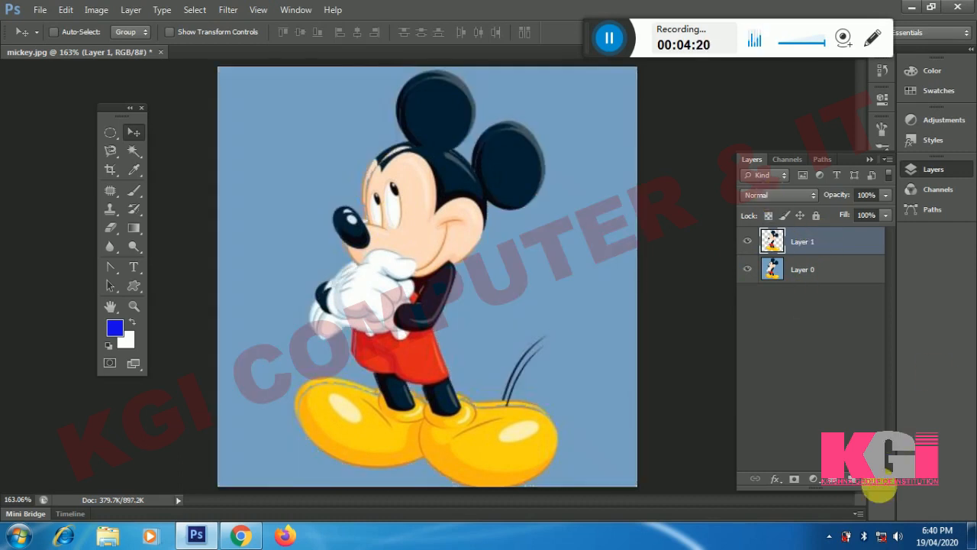
pyautogui.click(877, 481)
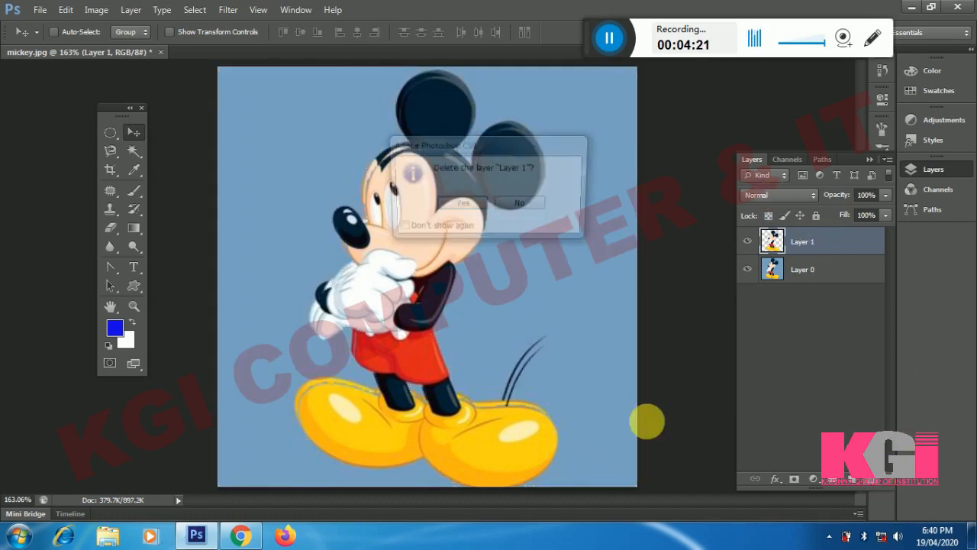
pyautogui.click(458, 205)
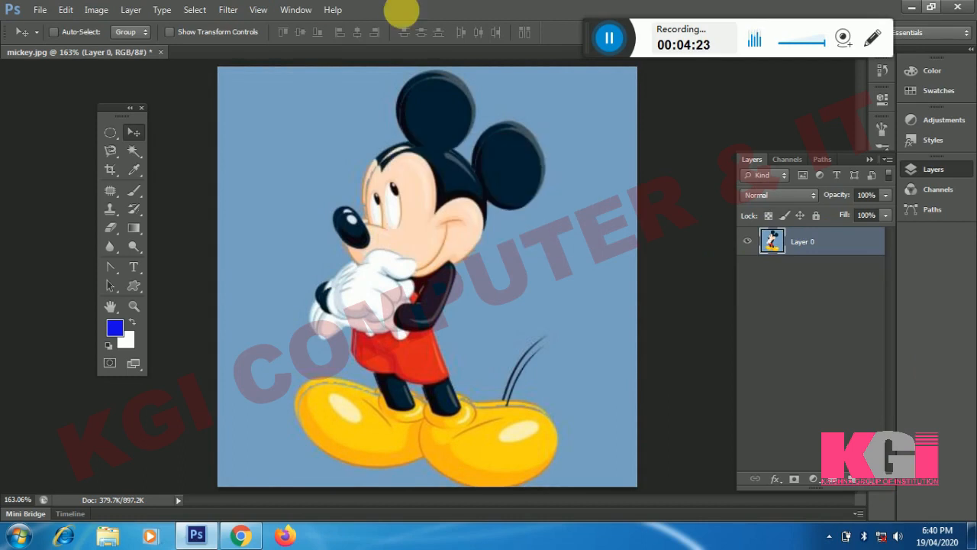
# Select the whole blue background with the Quick Selection tool at brush size 30, painting on both sides of Mickey.
pyautogui.click(133, 155)
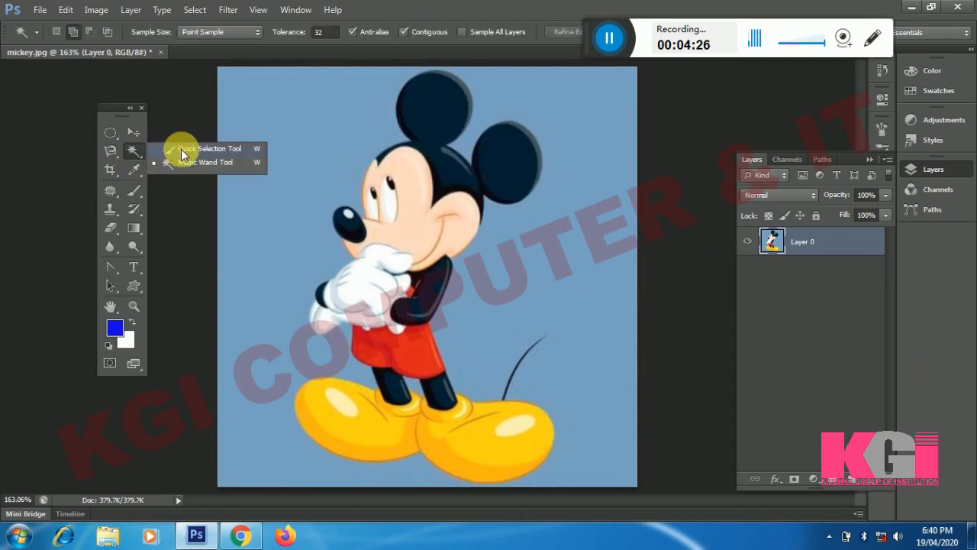
pyautogui.click(191, 150)
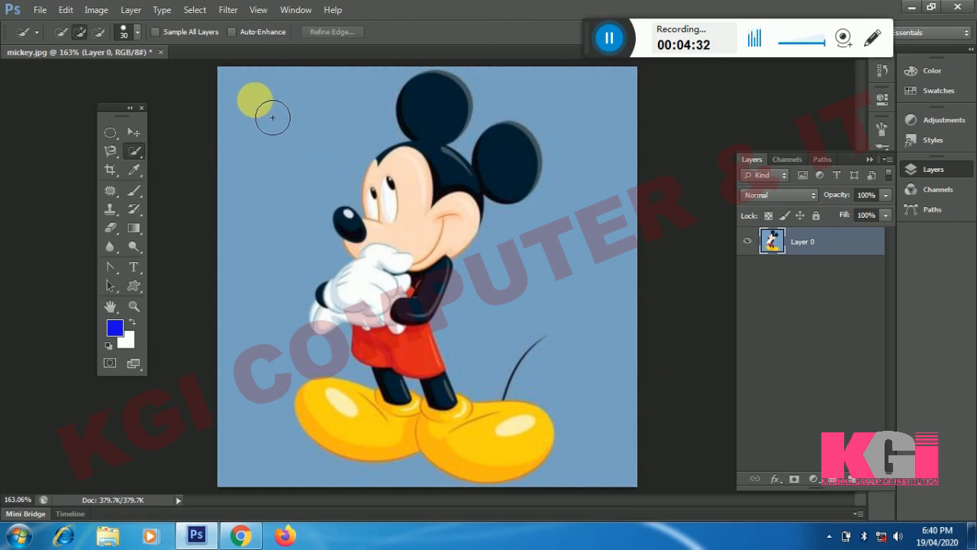
pyautogui.click(256, 100)
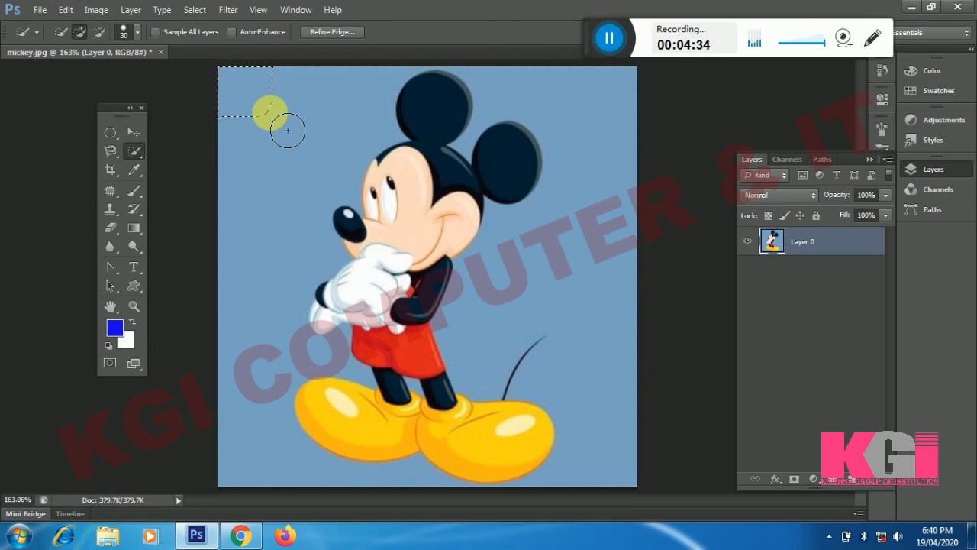
pyautogui.moveTo(318, 157)
pyautogui.mouseDown()
pyautogui.moveTo(298, 175)
pyautogui.moveTo(276, 277)
pyautogui.moveTo(282, 351)
pyautogui.moveTo(290, 335)
pyautogui.mouseUp()
pyautogui.moveTo(527, 107)
pyautogui.mouseDown()
pyautogui.moveTo(568, 120)
pyautogui.moveTo(579, 151)
pyautogui.moveTo(544, 114)
pyautogui.moveTo(546, 132)
pyautogui.moveTo(565, 135)
pyautogui.moveTo(564, 125)
pyautogui.moveTo(593, 168)
pyautogui.moveTo(595, 161)
pyautogui.moveTo(599, 210)
pyautogui.moveTo(581, 251)
pyautogui.moveTo(513, 295)
pyautogui.moveTo(495, 327)
pyautogui.moveTo(548, 310)
pyautogui.moveTo(606, 336)
pyautogui.moveTo(603, 419)
pyautogui.moveTo(620, 426)
pyautogui.moveTo(664, 220)
pyautogui.moveTo(553, 125)
pyautogui.mouseUp()
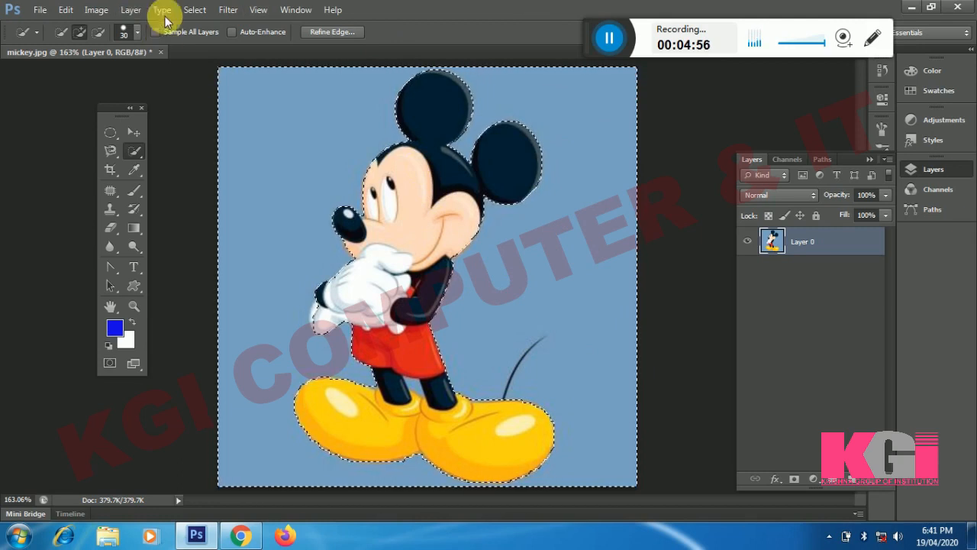
# Invert the Quick Selection result and copy Mickey without the background to a new layer.
pyautogui.click(196, 12)
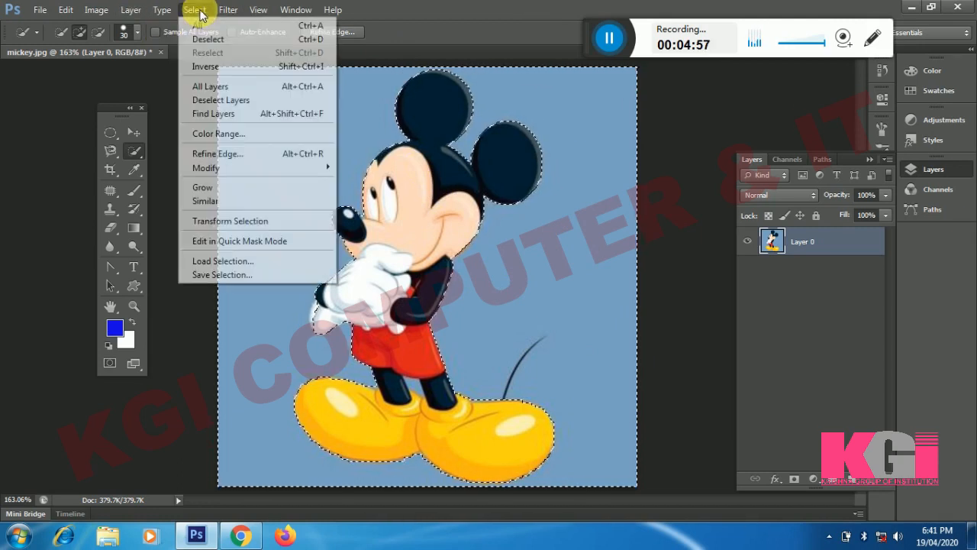
pyautogui.click(222, 67)
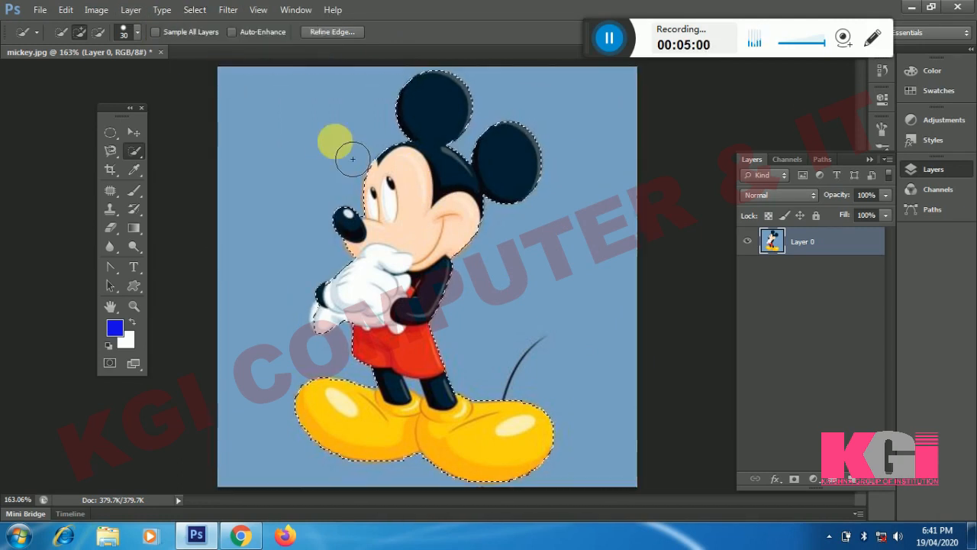
pyautogui.hotkey('ctrl', 'shift', 'alt', 'n')
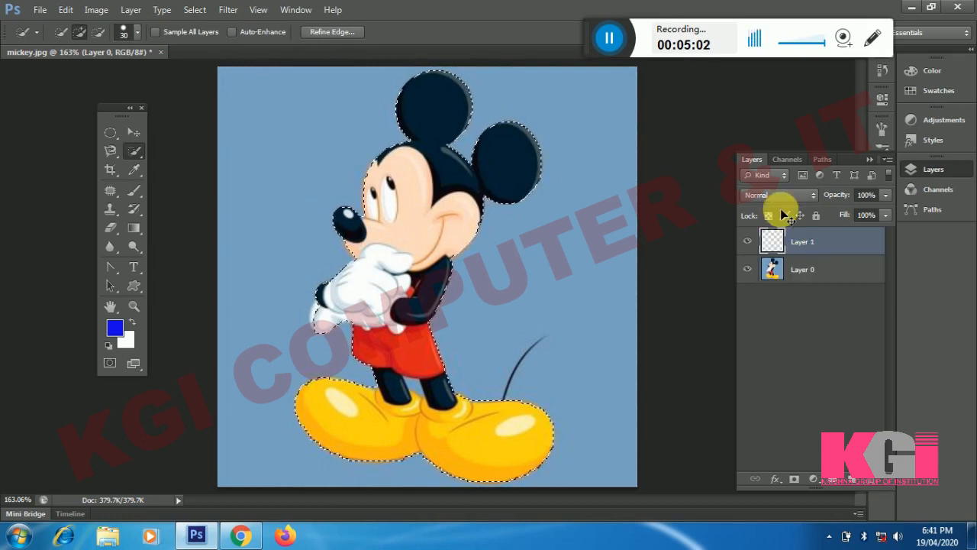
# Hide Layer 0 and move the new Mickey cutout slightly right and up.
pyautogui.click(747, 270)
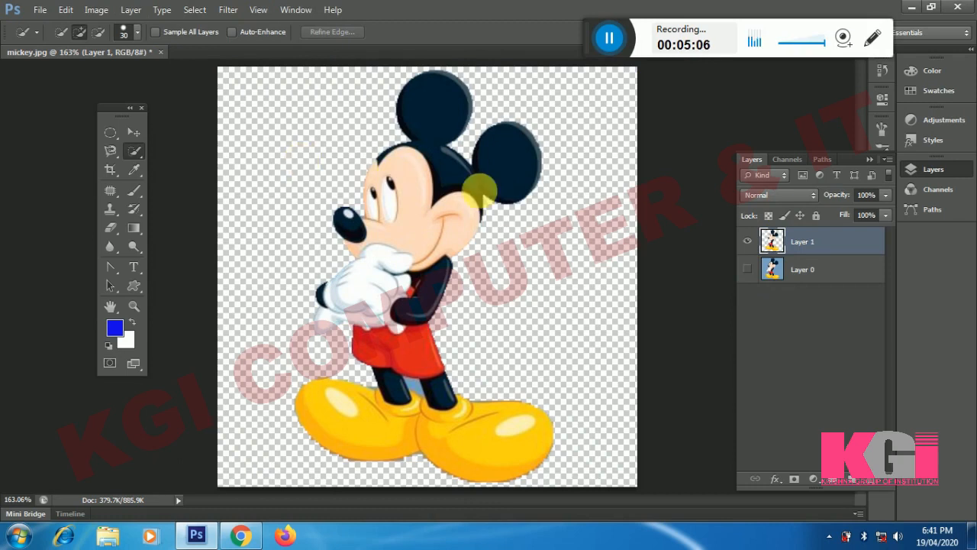
pyautogui.click(133, 134)
pyautogui.moveTo(401, 183); pyautogui.dragTo(338, 184)
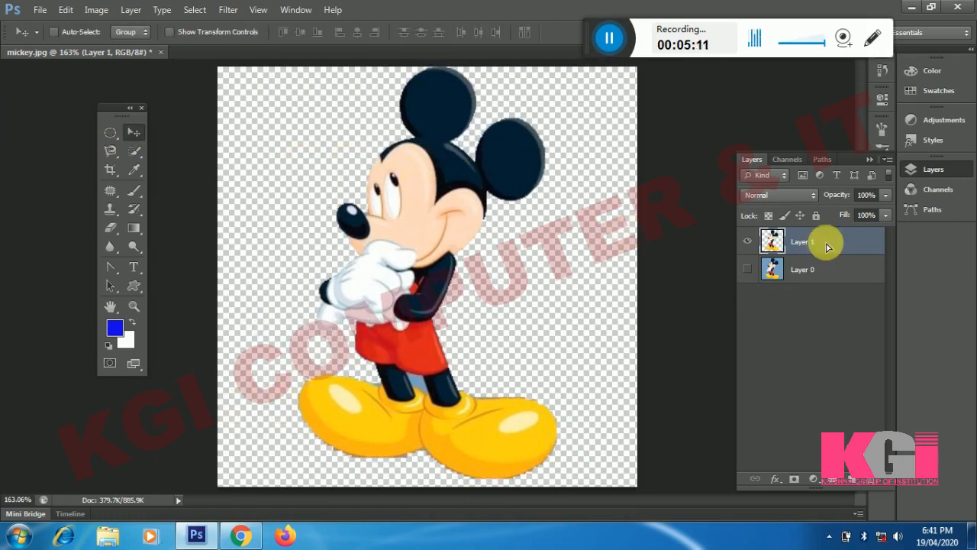
# Make Layer 0 visible again and delete the cutout layer made with the Quick Selection tool.
pyautogui.click(747, 269)
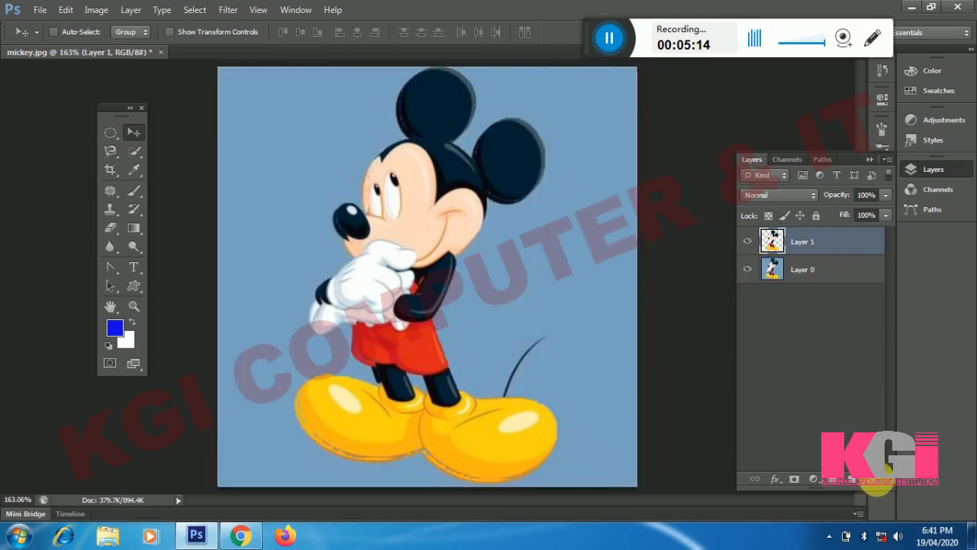
pyautogui.click(871, 480)
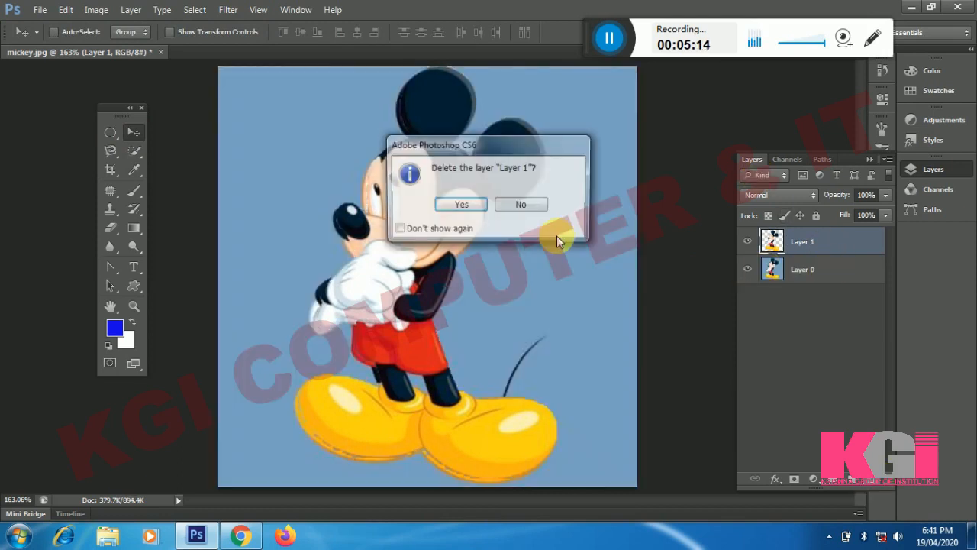
pyautogui.click(480, 206)
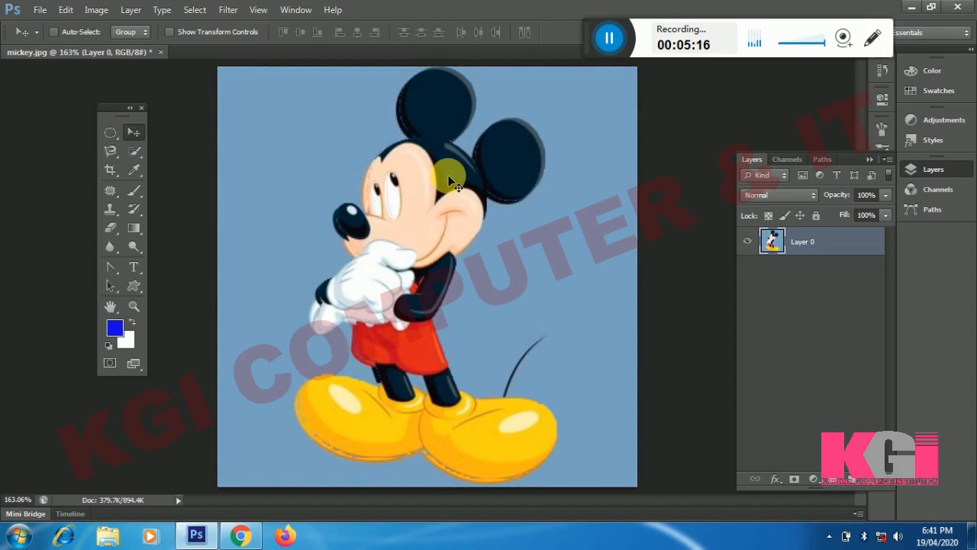
# Draw an unconstrained crop frame around Mickey's head and reposition the image so both ears fit inside it.
pyautogui.click(110, 171)
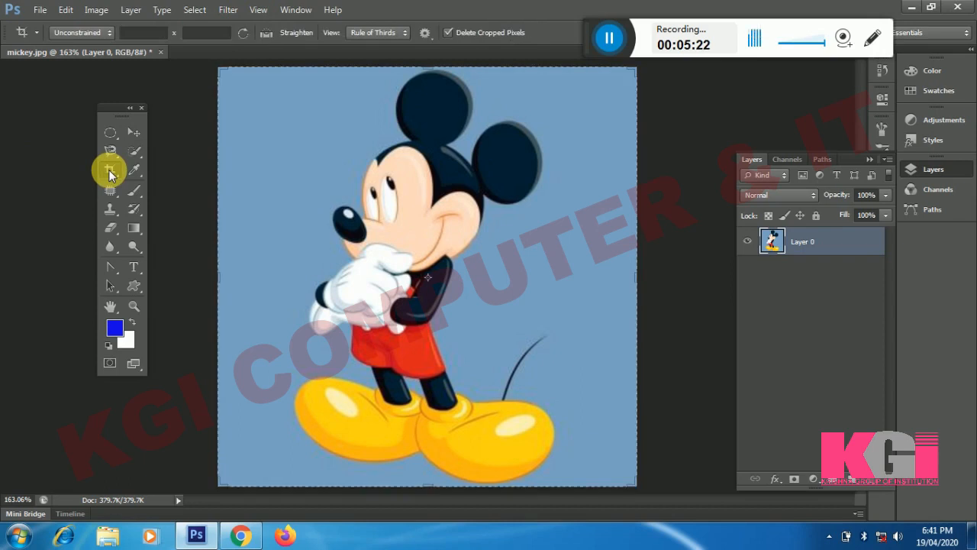
pyautogui.moveTo(288, 83); pyautogui.dragTo(534, 303)
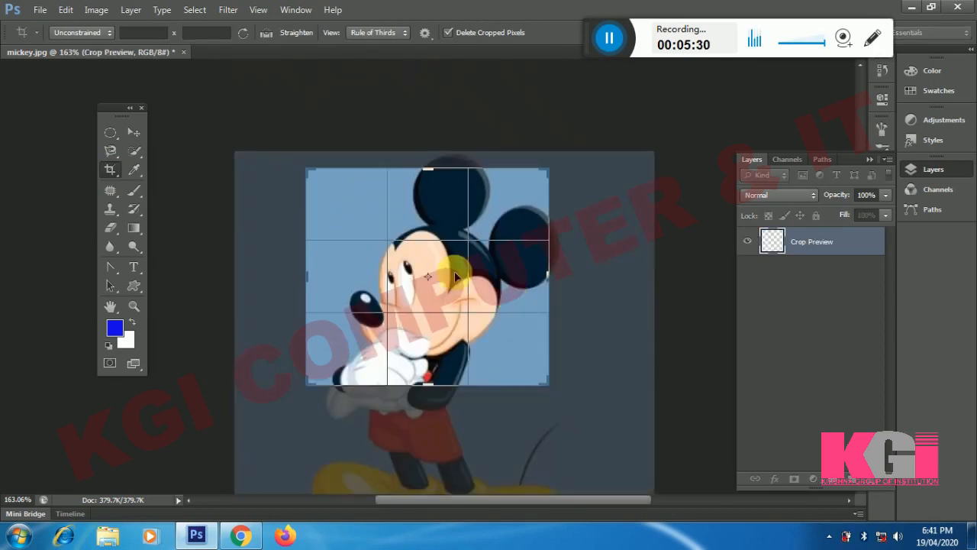
pyautogui.moveTo(442, 271); pyautogui.dragTo(426, 290)
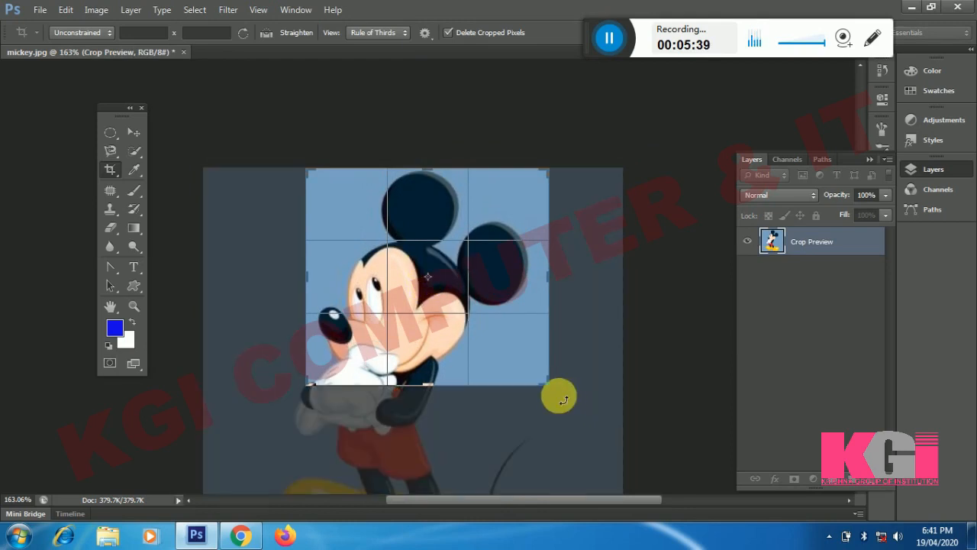
# Rotate the image about 8.6° counterclockwise within the crop frame, adjust its position, and apply the crop.
pyautogui.moveTo(557, 395); pyautogui.dragTo(597, 391)
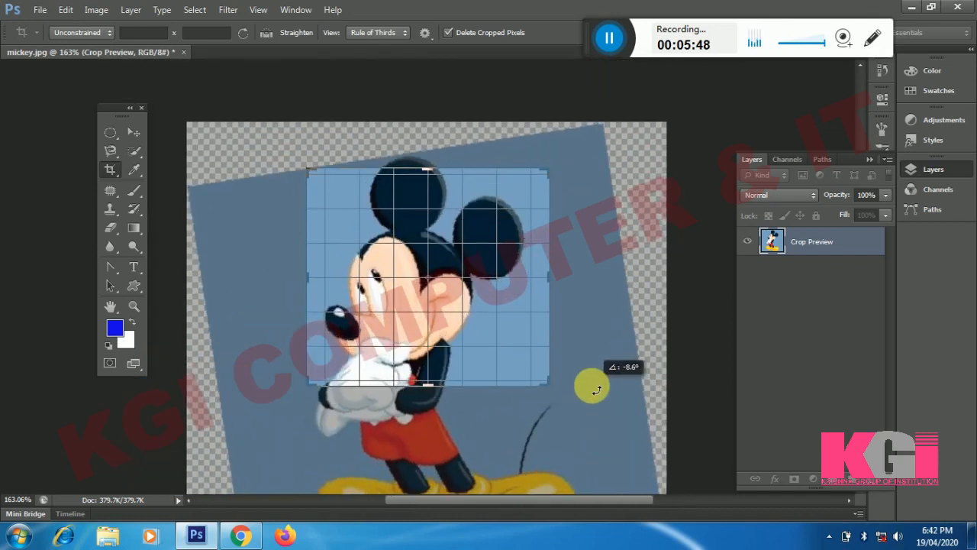
pyautogui.moveTo(371, 307); pyautogui.dragTo(366, 291)
pyautogui.moveTo(635, 349); pyautogui.dragTo(635, 349)
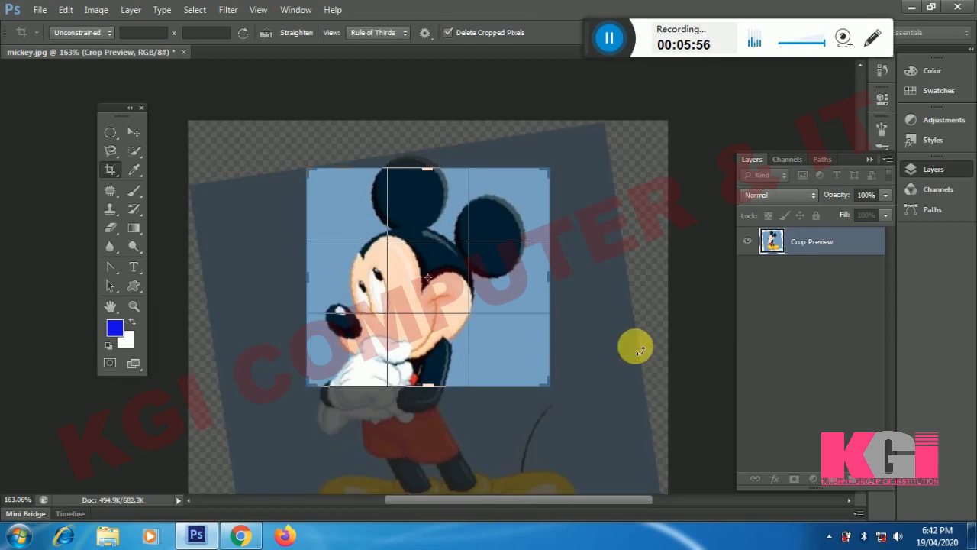
pyautogui.press('Return')
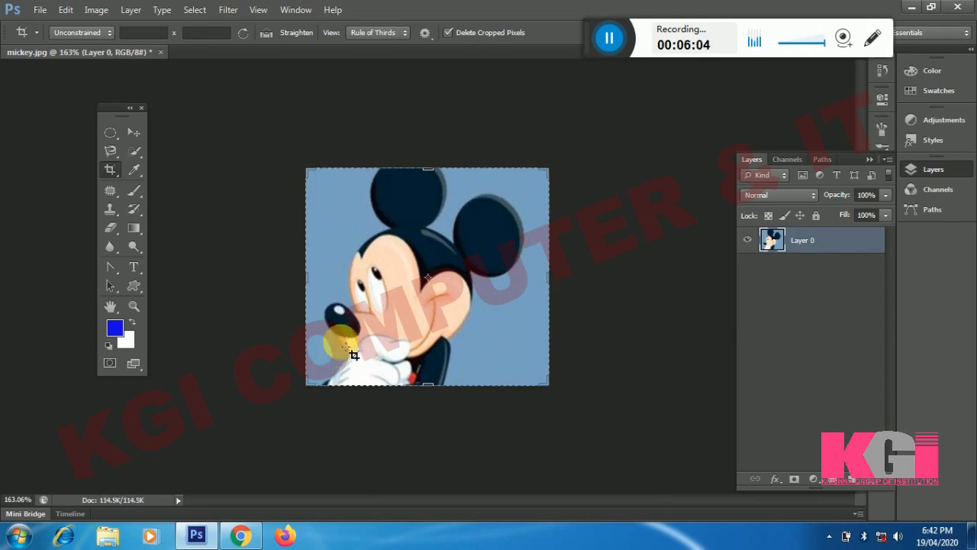
# Undo the crop and switch to the Move tool.
pyautogui.hotkey('ctrl', 'z')
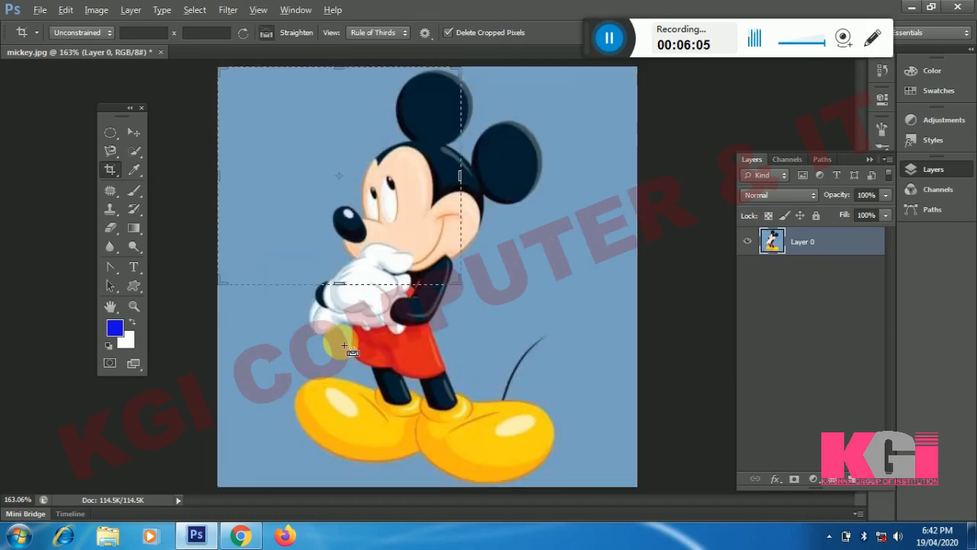
pyautogui.click(133, 131)
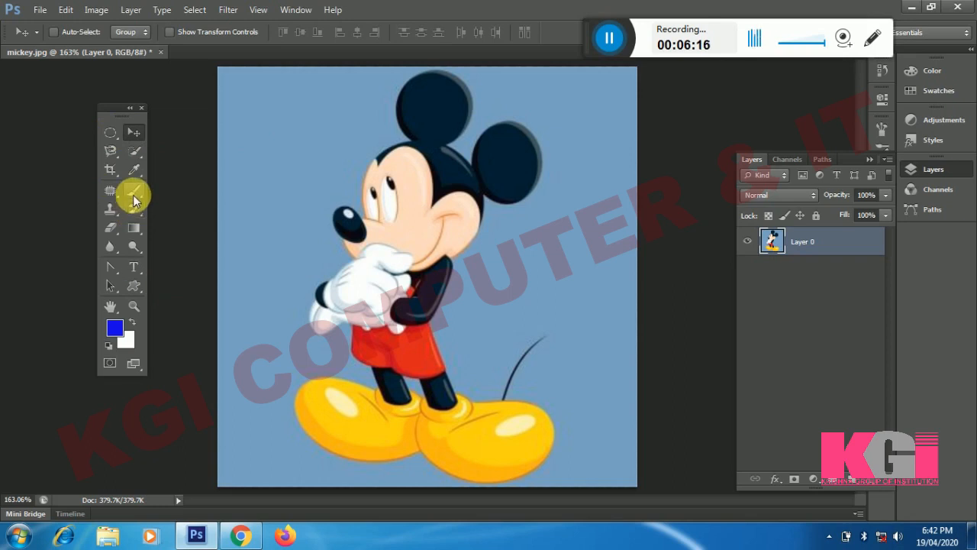
# Magnify the toolbox to examine the Brush tool, and return to the normal screen size.
pyautogui.press('super+plus')
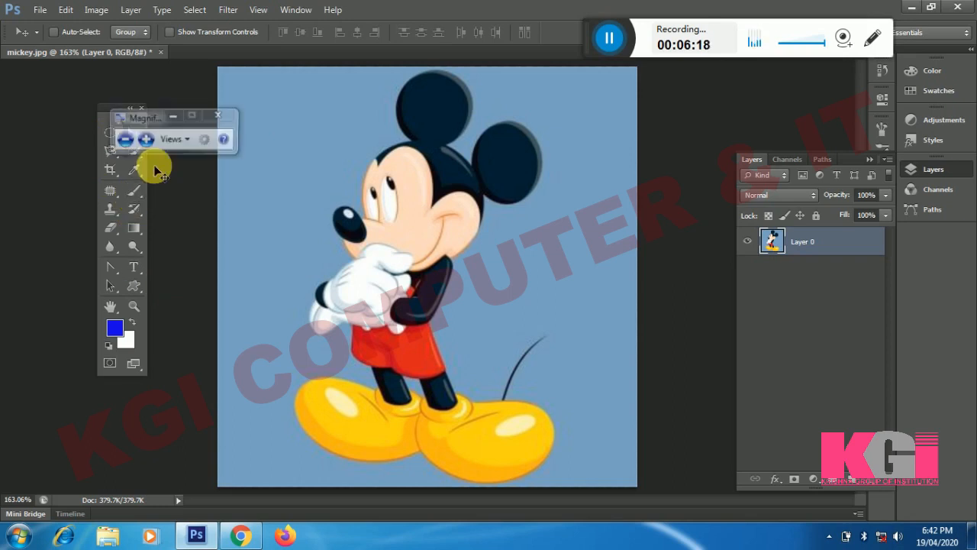
pyautogui.press('super+plus')
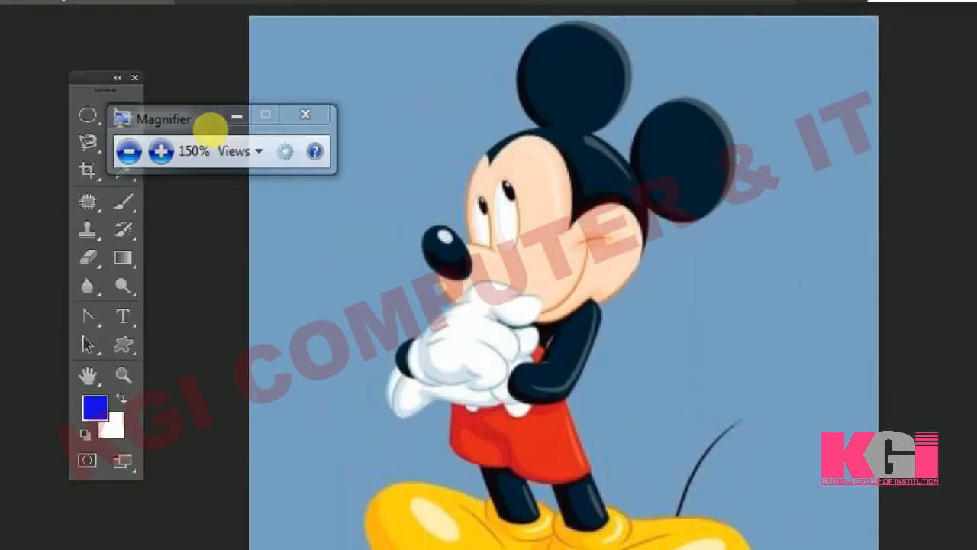
pyautogui.press('super+plus')
pyautogui.press('b')
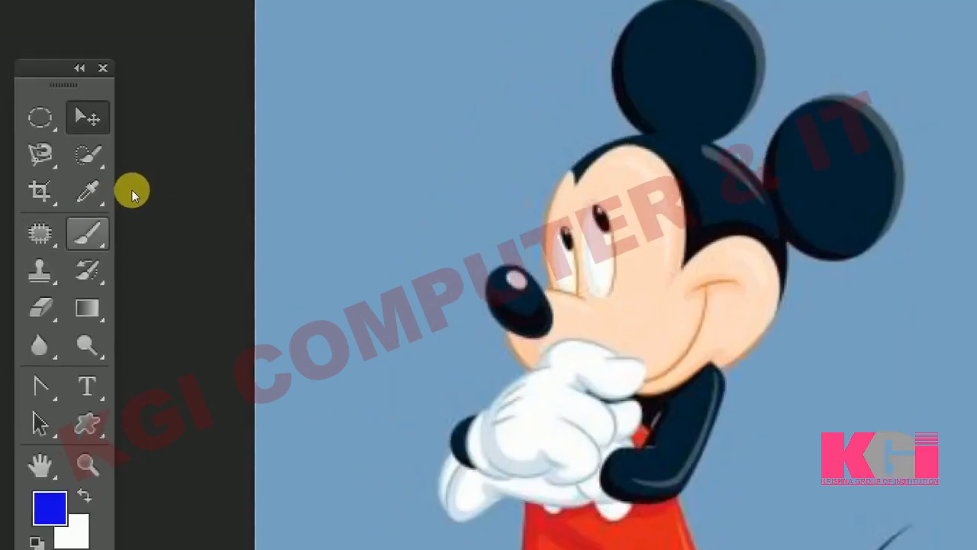
pyautogui.press('super+minus')
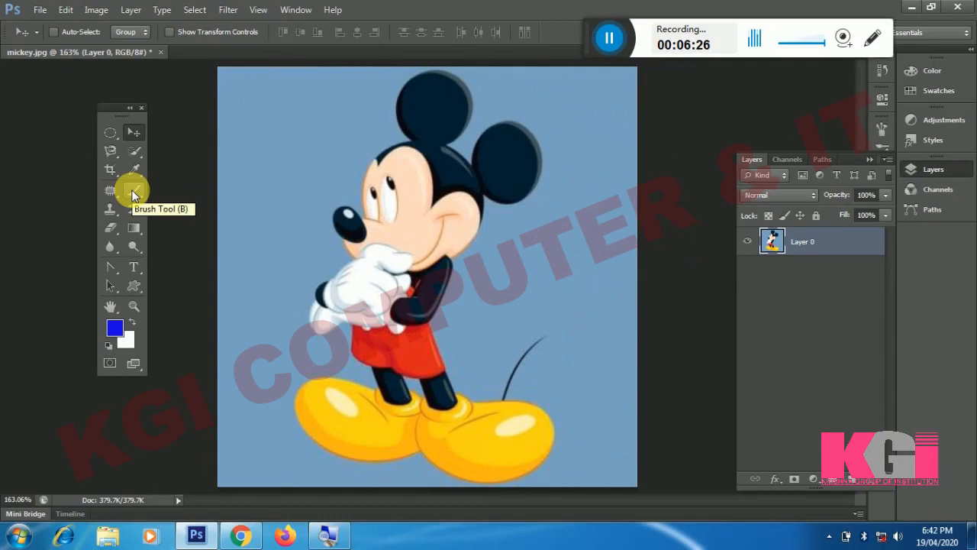
# Select the Brush tool, set the foreground colour to red (#f00839), and set the brush size to 25 px.
pyautogui.click(133, 192)
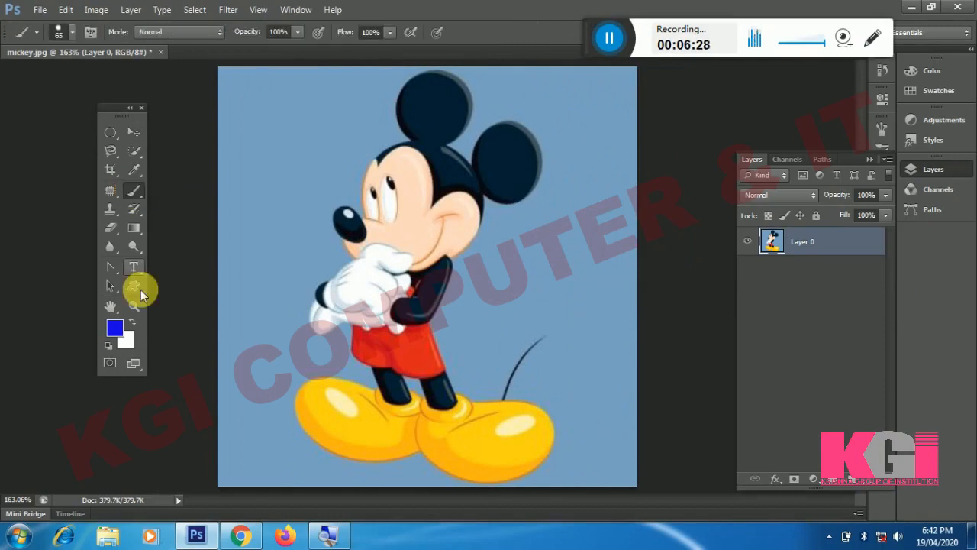
pyautogui.click(111, 346)
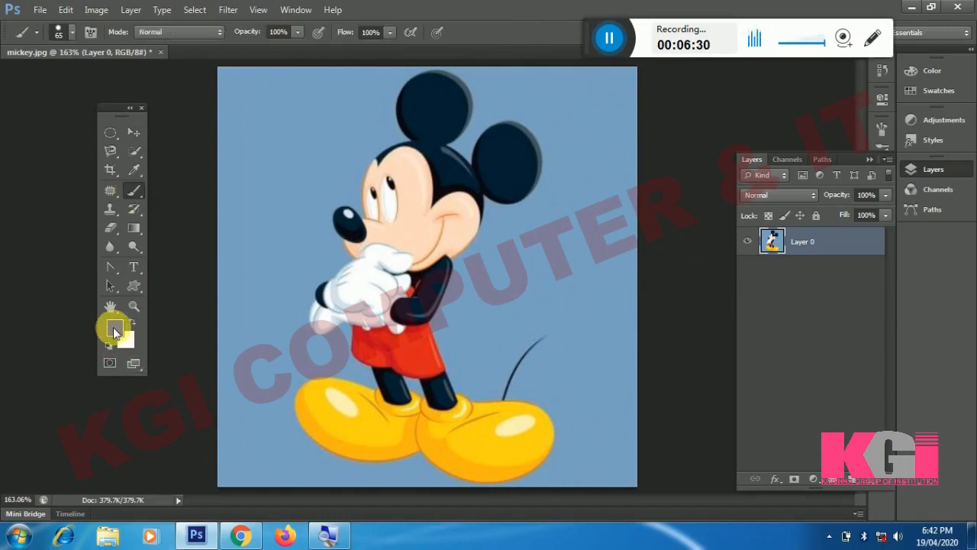
pyautogui.press('i')
pyautogui.click(115, 330)
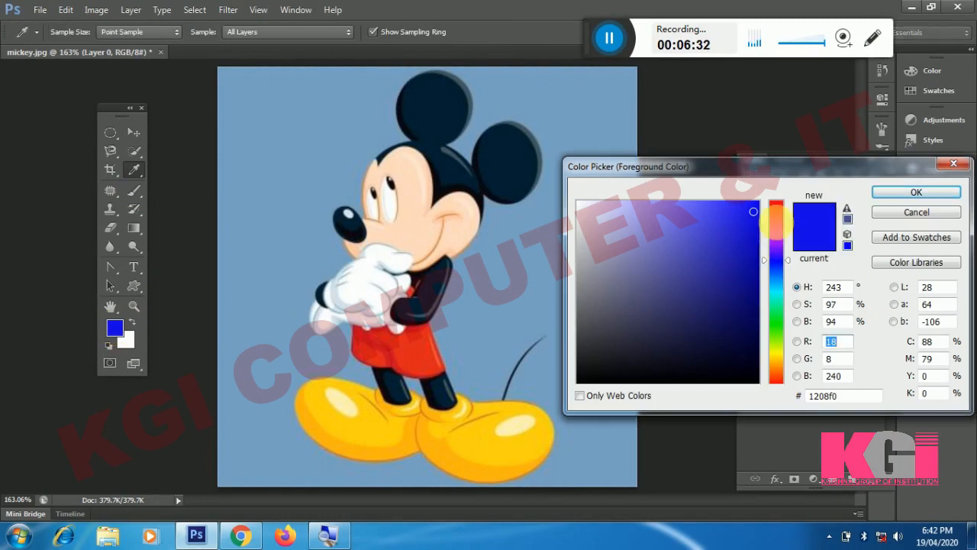
pyautogui.click(778, 212)
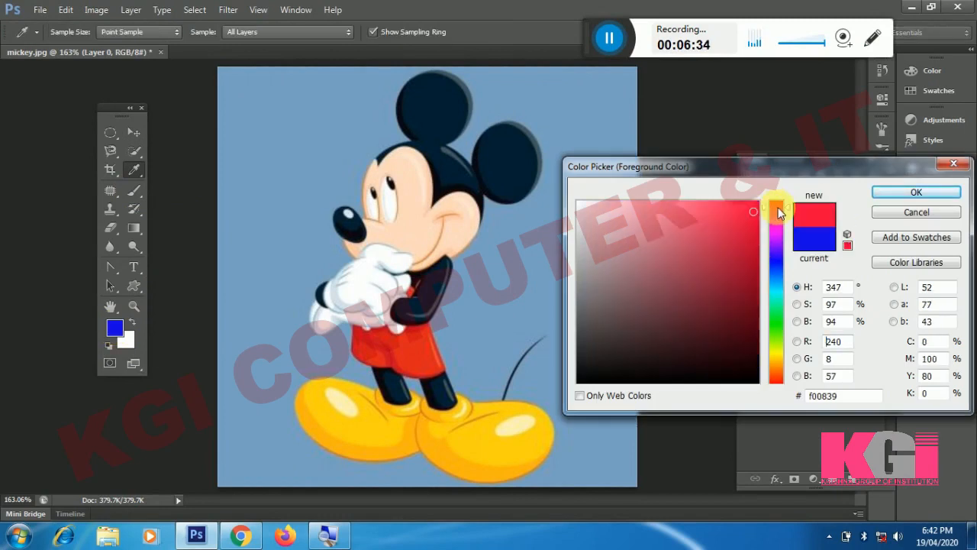
pyautogui.click(885, 192)
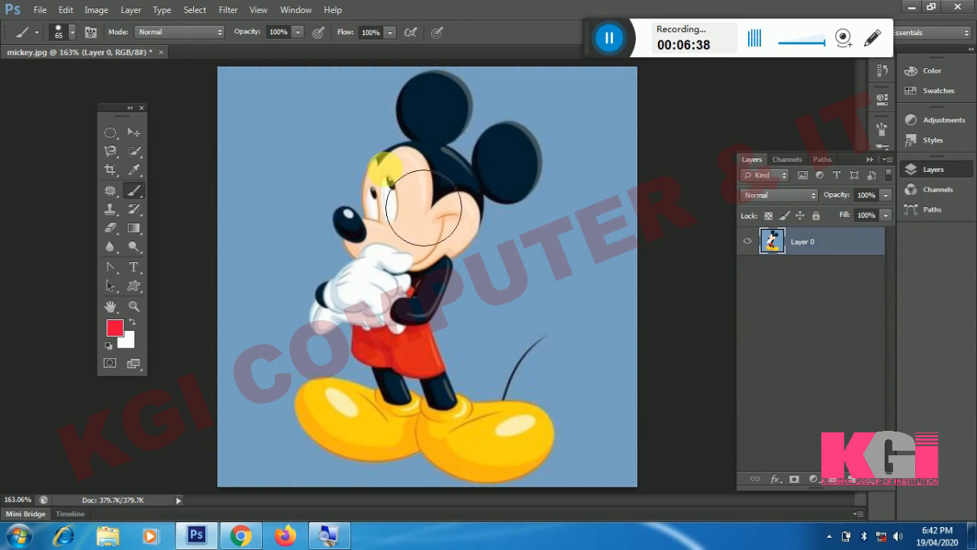
pyautogui.click(75, 33)
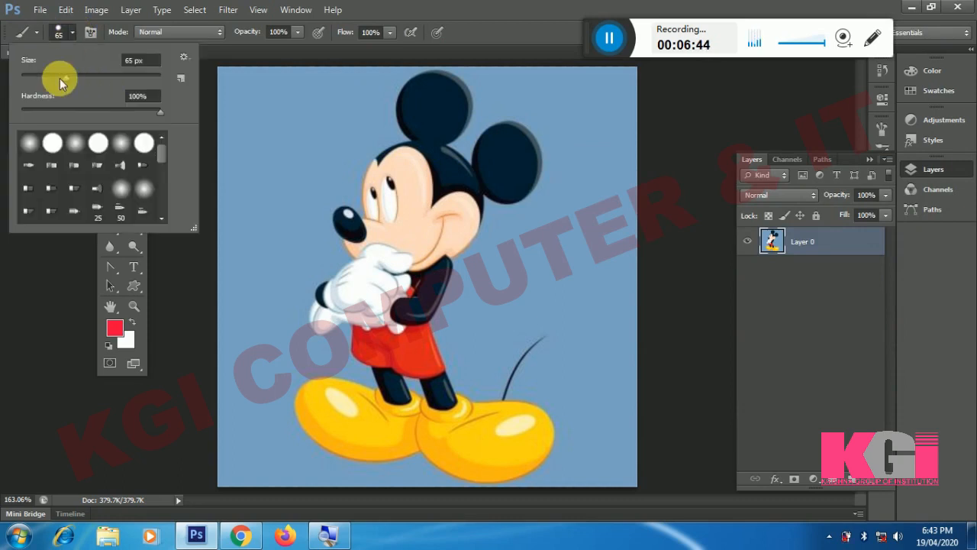
pyautogui.moveTo(61, 77); pyautogui.dragTo(38, 81)
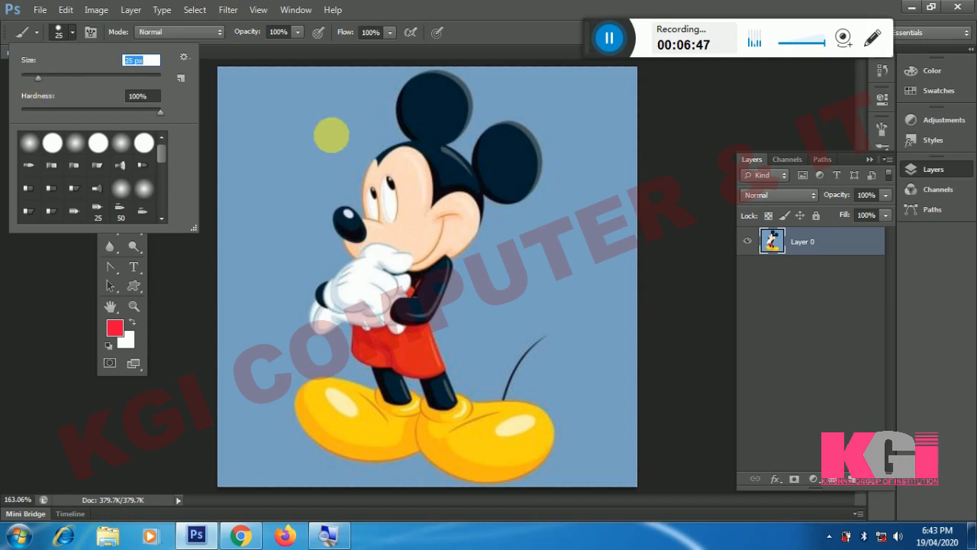
# Paint freehand red brush strokes over the blue background to the upper left of Mickey.
pyautogui.click(323, 123)
pyautogui.click(322, 123)
pyautogui.moveTo(308, 157)
pyautogui.mouseDown()
pyautogui.moveTo(297, 188)
pyautogui.moveTo(298, 337)
pyautogui.moveTo(264, 247)
pyautogui.moveTo(287, 119)
pyautogui.moveTo(245, 196)
pyautogui.moveTo(227, 127)
pyautogui.moveTo(227, 83)
pyautogui.moveTo(238, 90)
pyautogui.moveTo(229, 72)
pyautogui.moveTo(388, 83)
pyautogui.moveTo(388, 71)
pyautogui.mouseUp()
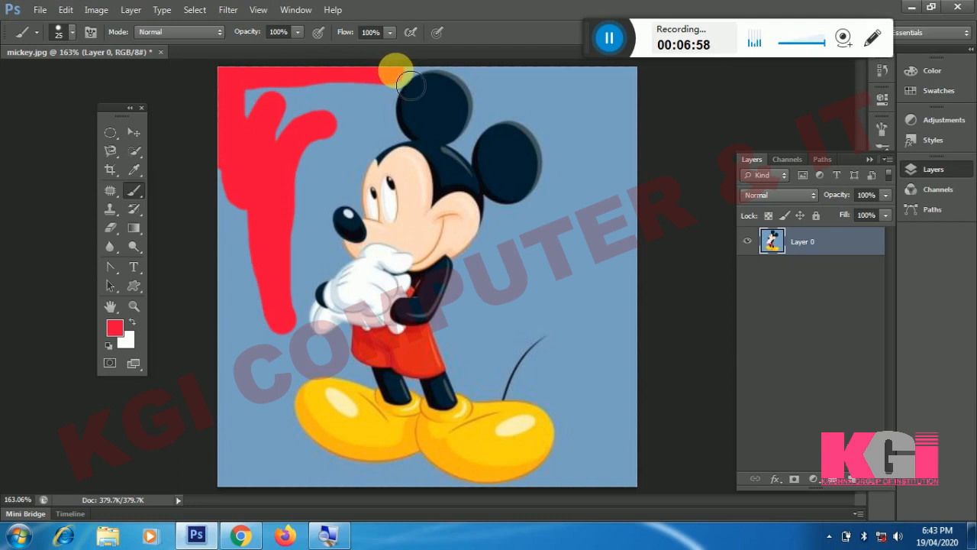
pyautogui.moveTo(393, 126)
pyautogui.mouseDown()
pyautogui.moveTo(382, 109)
pyautogui.moveTo(305, 110)
pyautogui.moveTo(372, 105)
pyautogui.moveTo(356, 81)
pyautogui.moveTo(278, 105)
pyautogui.moveTo(289, 128)
pyautogui.mouseUp()
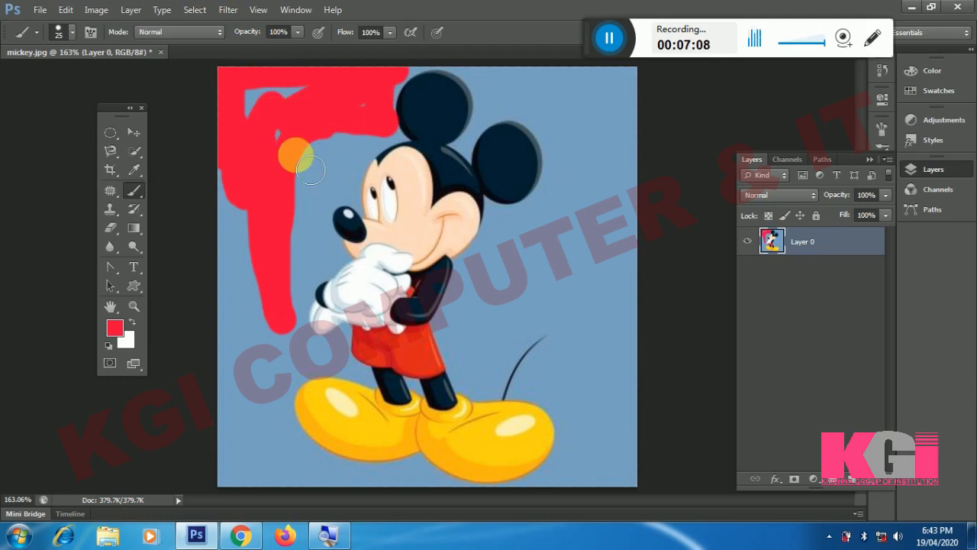
pyautogui.moveTo(271, 96); pyautogui.dragTo(298, 107)
pyautogui.moveTo(269, 74); pyautogui.dragTo(284, 92)
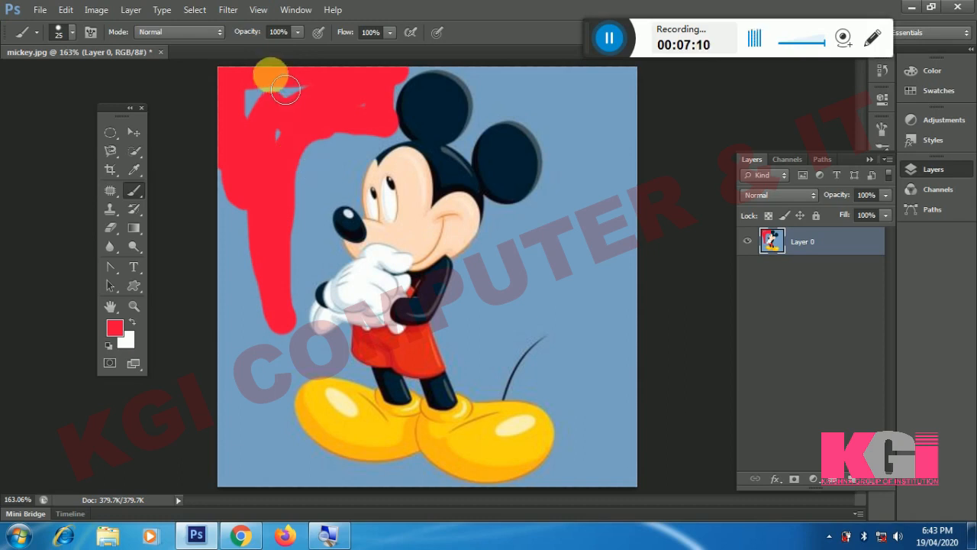
# Revert mickey.jpg to its saved version and convert the locked Background into Layer 0.
pyautogui.click(41, 10)
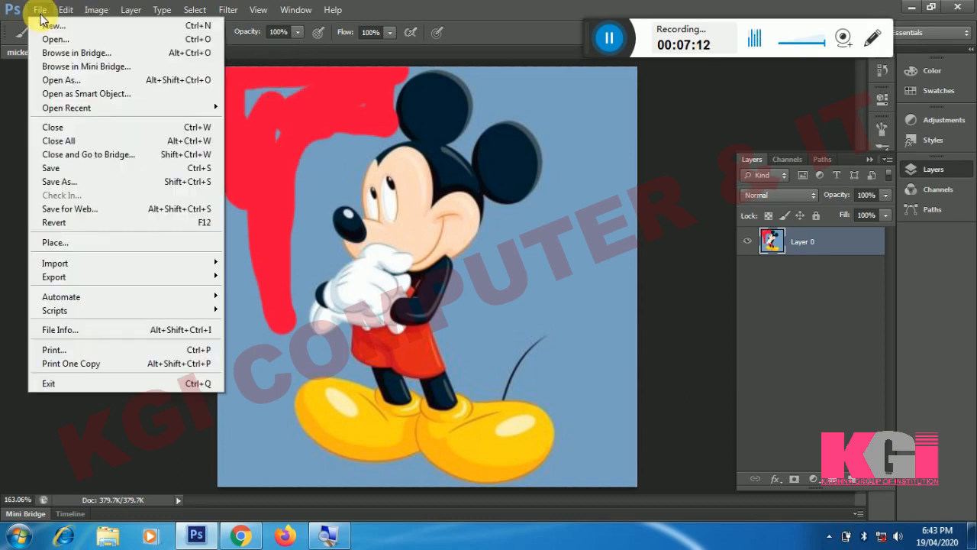
pyautogui.click(83, 223)
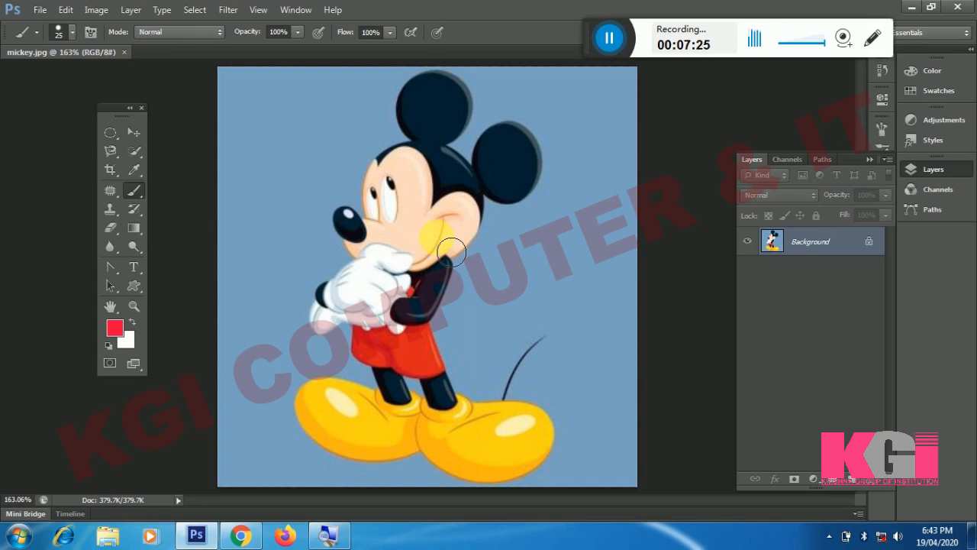
pyautogui.doubleClick(813, 240)
pyautogui.press('Return')
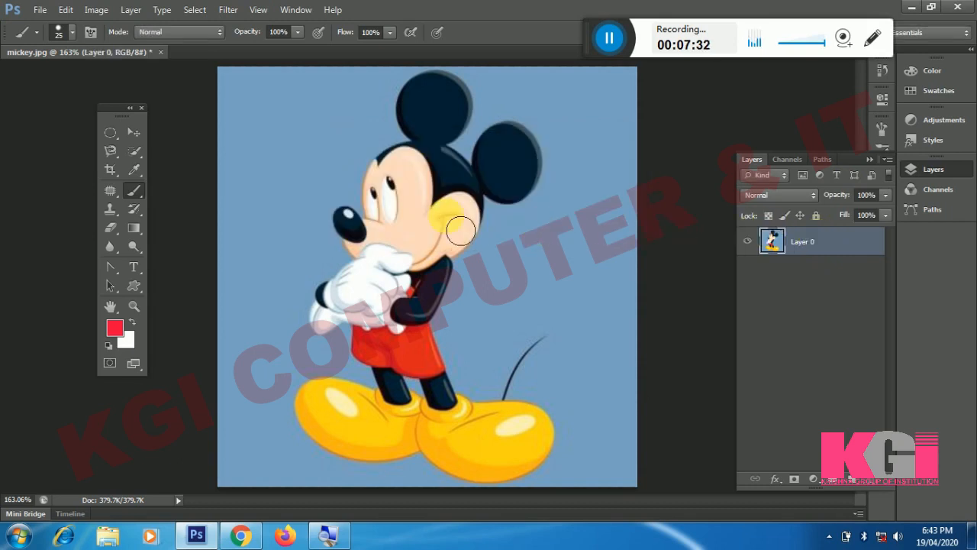
# Select the Spot Healing Brush Tool, and switch to Photoshop Tools.pdf in Chrome to read that tool's description.
pyautogui.click(109, 192)
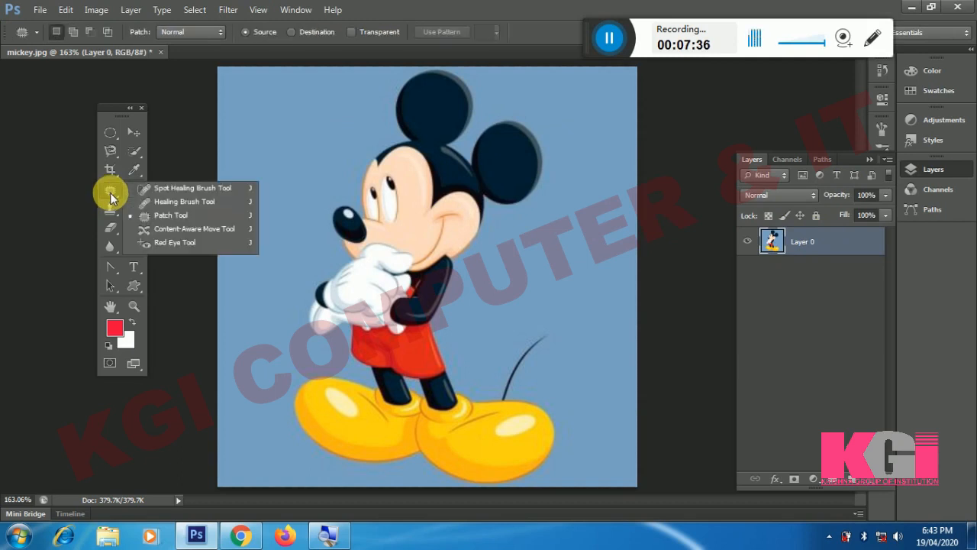
pyautogui.click(142, 189)
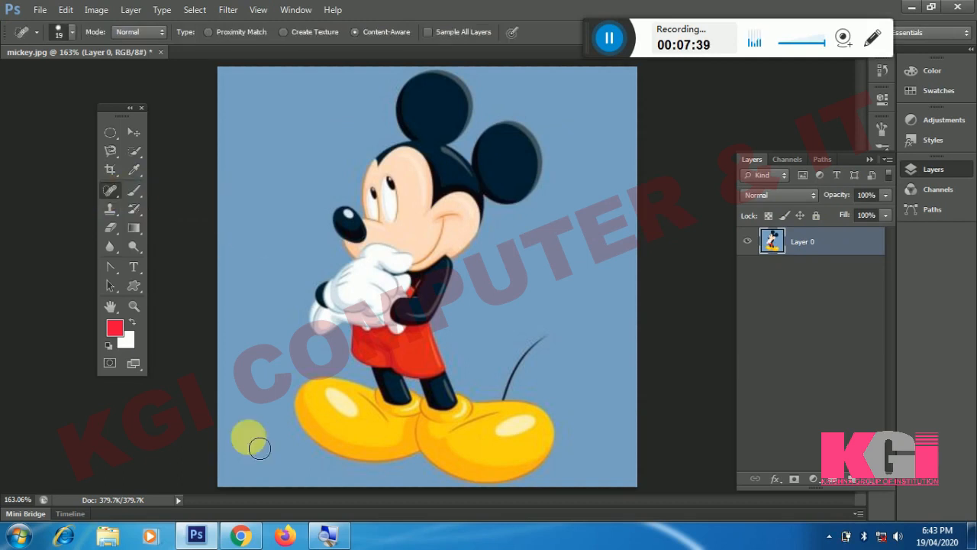
pyautogui.moveTo(243, 533)
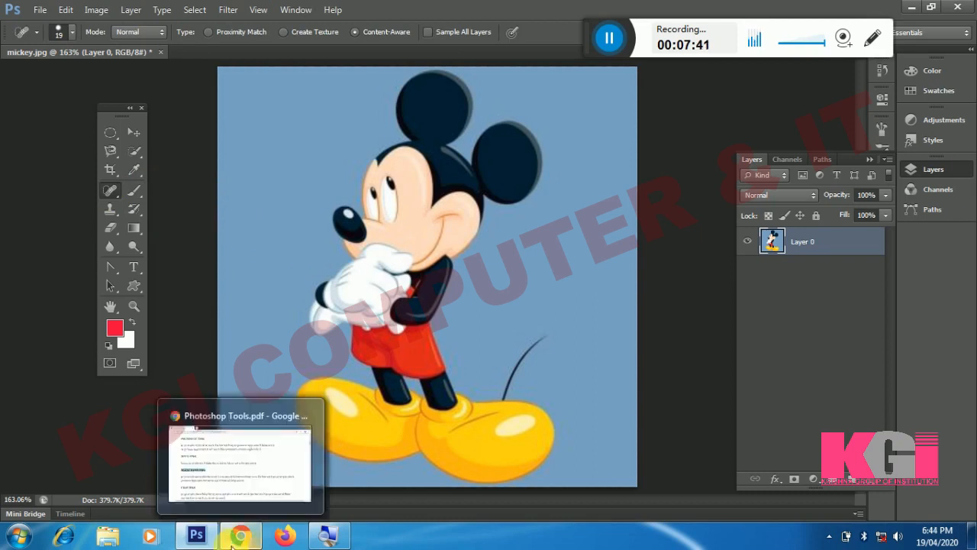
pyautogui.click(237, 393)
pyautogui.scroll(-3, 240, 395)
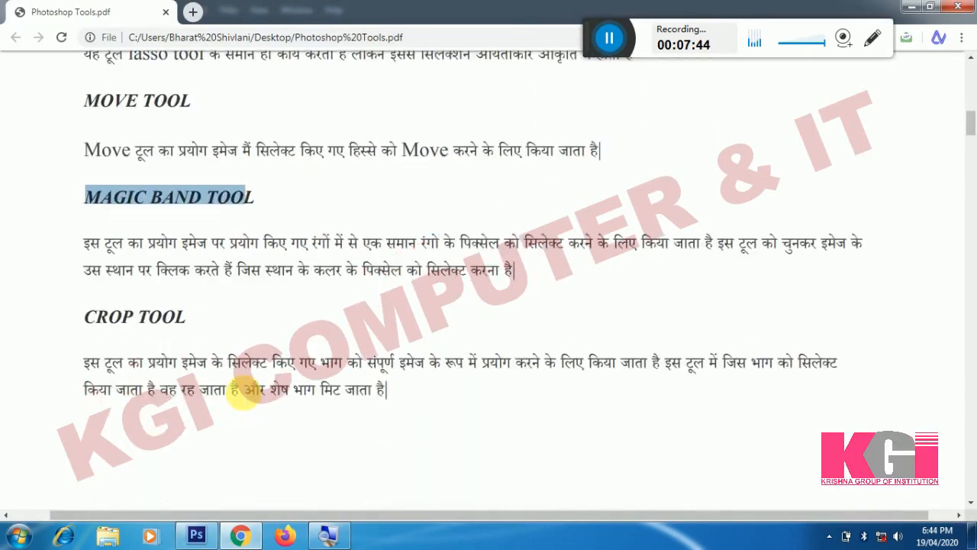
pyautogui.scroll(-15, 243, 393)
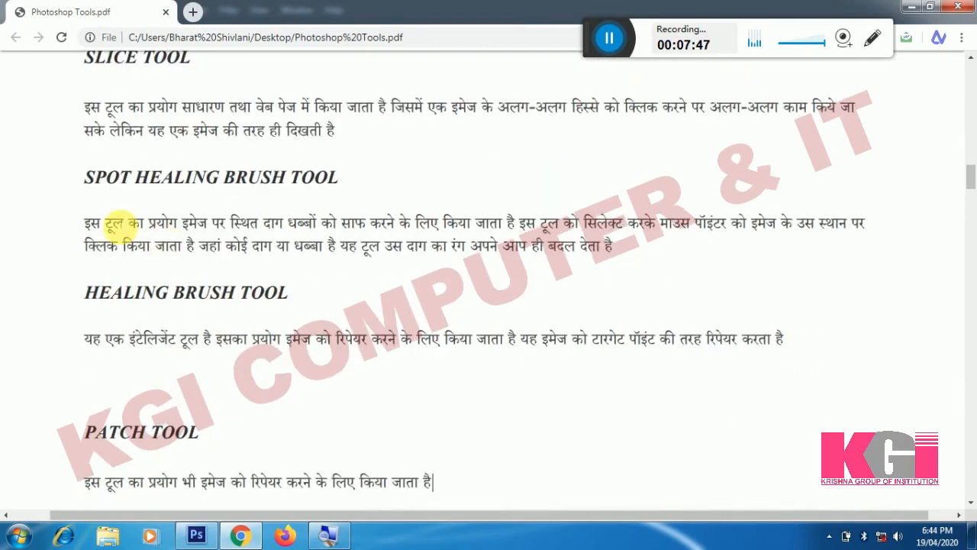
pyautogui.moveTo(86, 223)
pyautogui.mouseDown()
pyautogui.moveTo(819, 224)
pyautogui.moveTo(815, 238)
pyautogui.moveTo(371, 279)
pyautogui.moveTo(252, 255)
pyautogui.moveTo(345, 244)
pyautogui.moveTo(625, 251)
pyautogui.mouseUp()
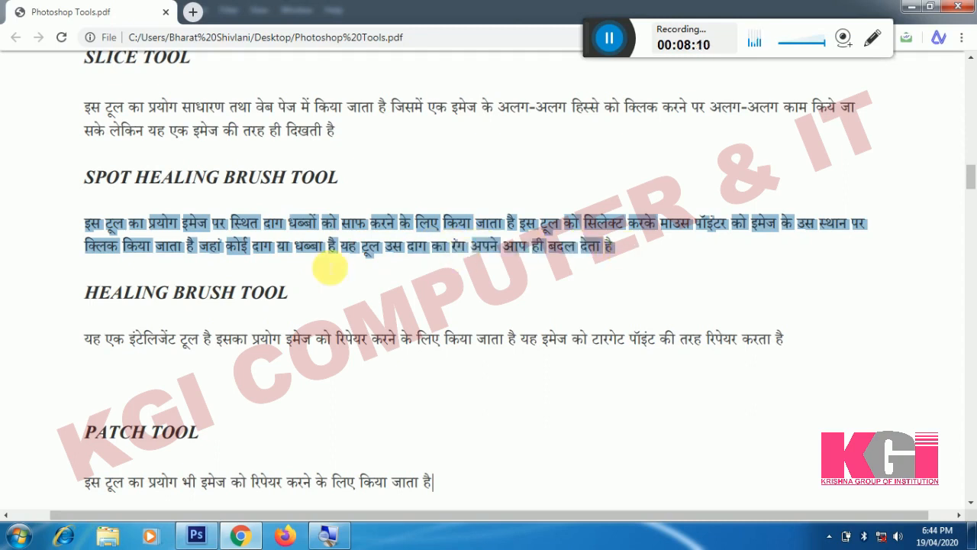
pyautogui.click(328, 266)
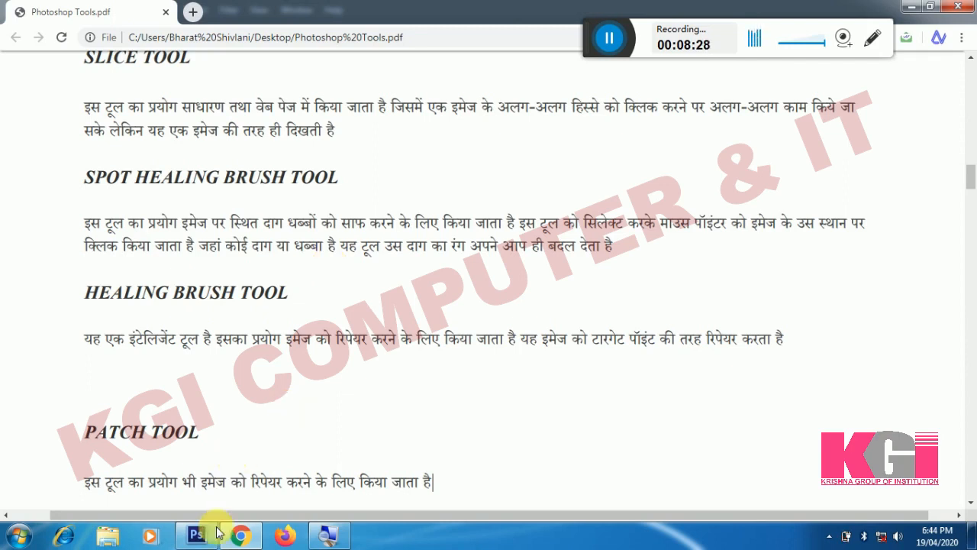
# Switch back to Photoshop, brush over Mickey's tail with the Spot Healing Brush at 19 px, and undo the stroke.
pyautogui.click(193, 538)
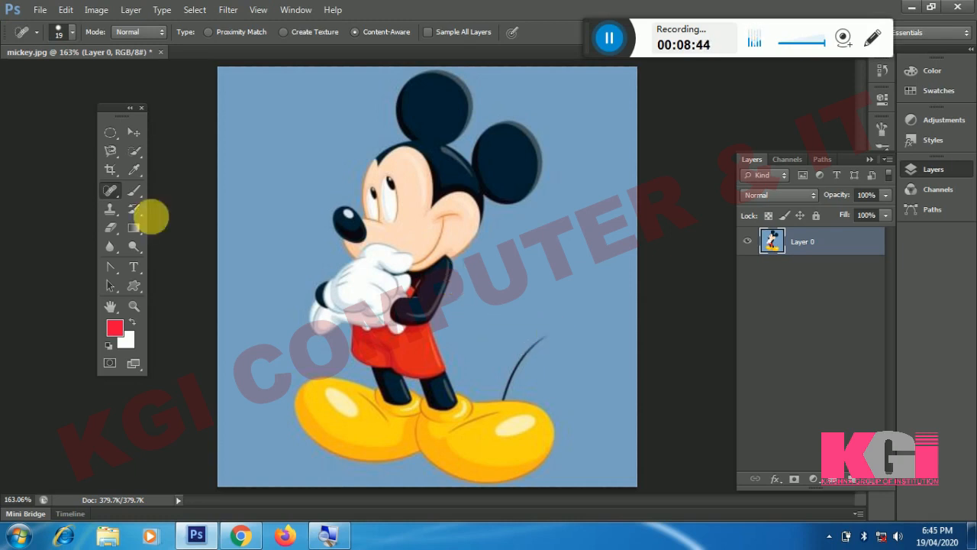
pyautogui.rightClick(114, 198)
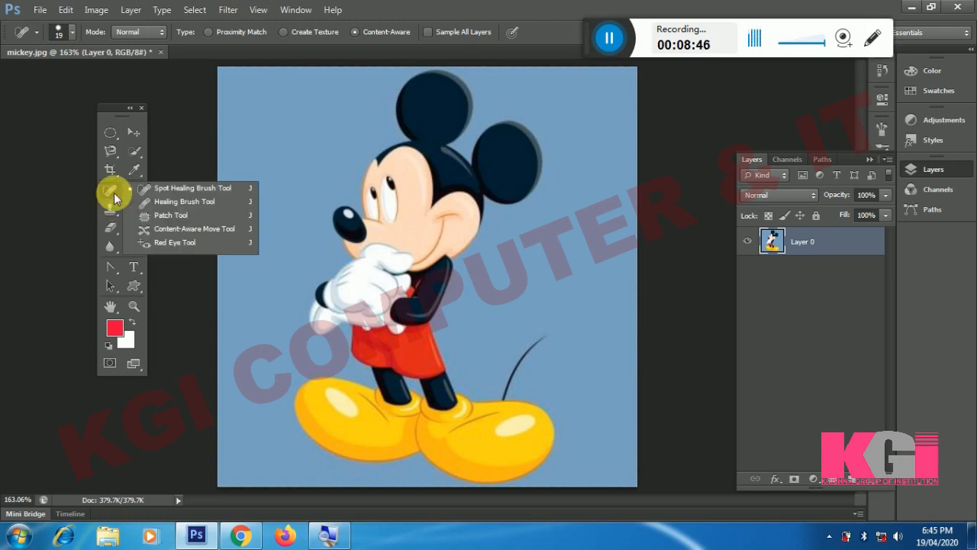
pyautogui.click(153, 192)
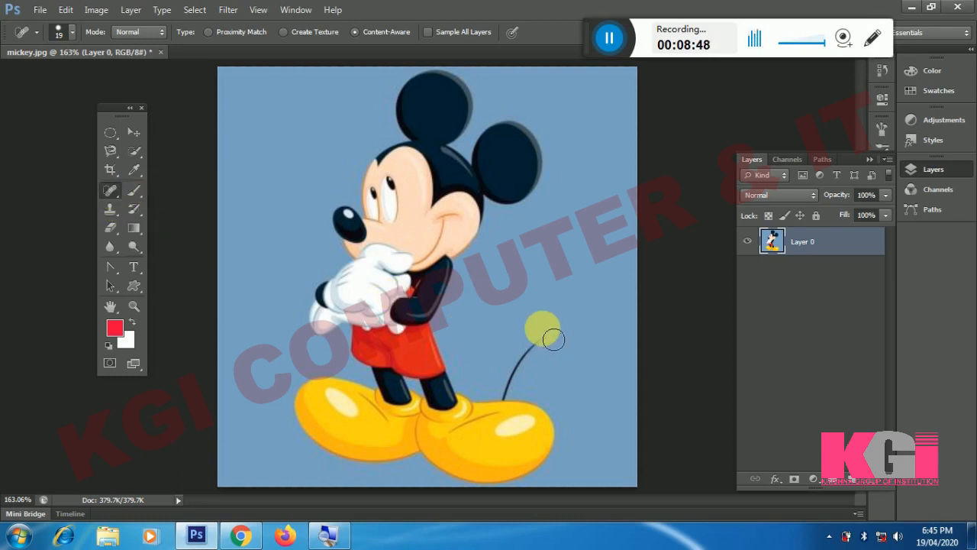
pyautogui.moveTo(568, 339)
pyautogui.mouseDown()
pyautogui.moveTo(532, 368)
pyautogui.moveTo(519, 397)
pyautogui.moveTo(506, 390)
pyautogui.moveTo(517, 400)
pyautogui.mouseUp()
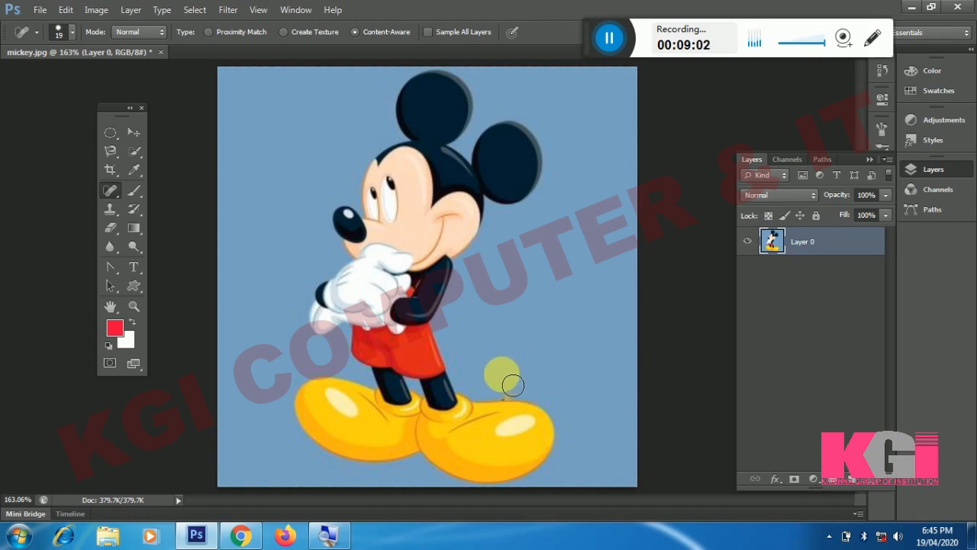
pyautogui.hotkey('ctrl', 'z')
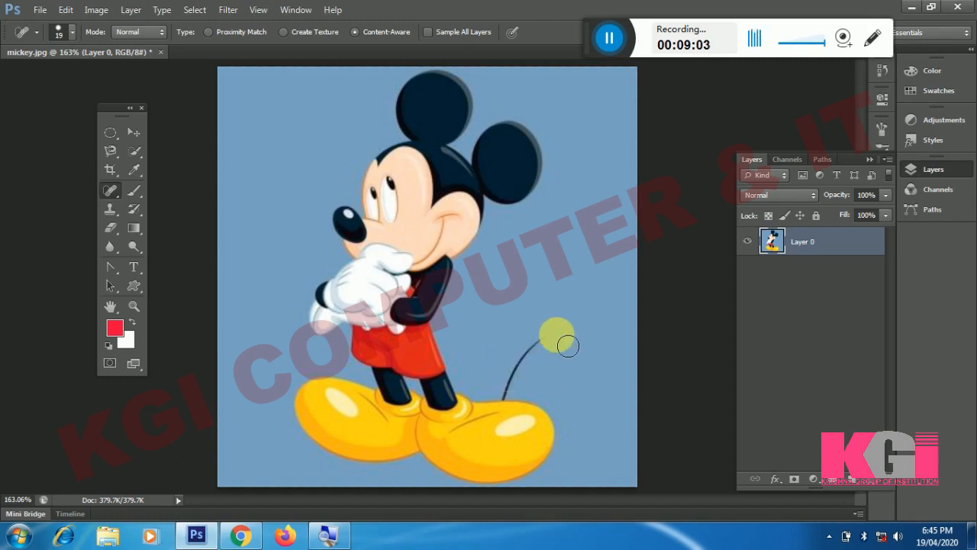
# Repeat the Spot Healing Brush stroke along Mickey's tail twice, undoing each attempt.
pyautogui.moveTo(560, 334)
pyautogui.mouseDown()
pyautogui.moveTo(521, 399)
pyautogui.moveTo(510, 389)
pyautogui.moveTo(501, 396)
pyautogui.mouseUp()
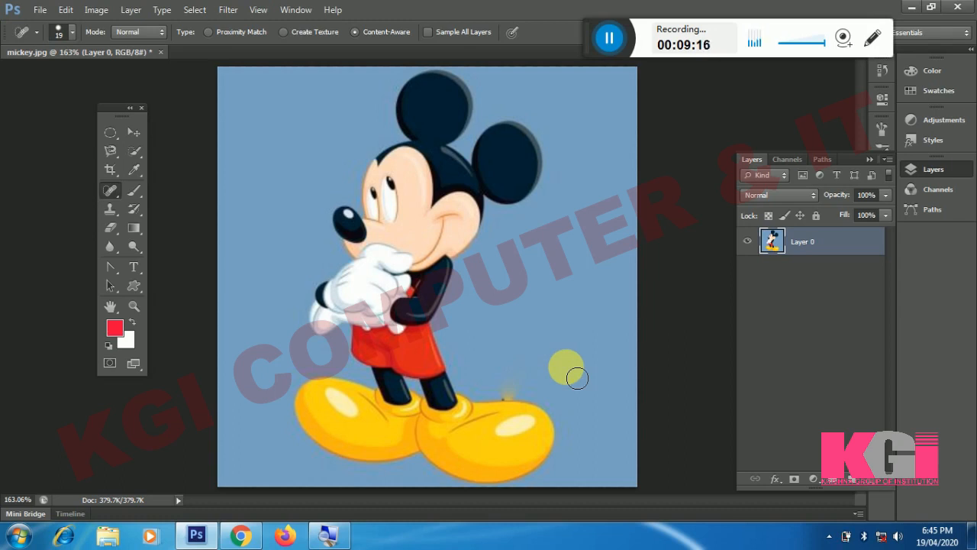
pyautogui.hotkey('ctrl', 'z')
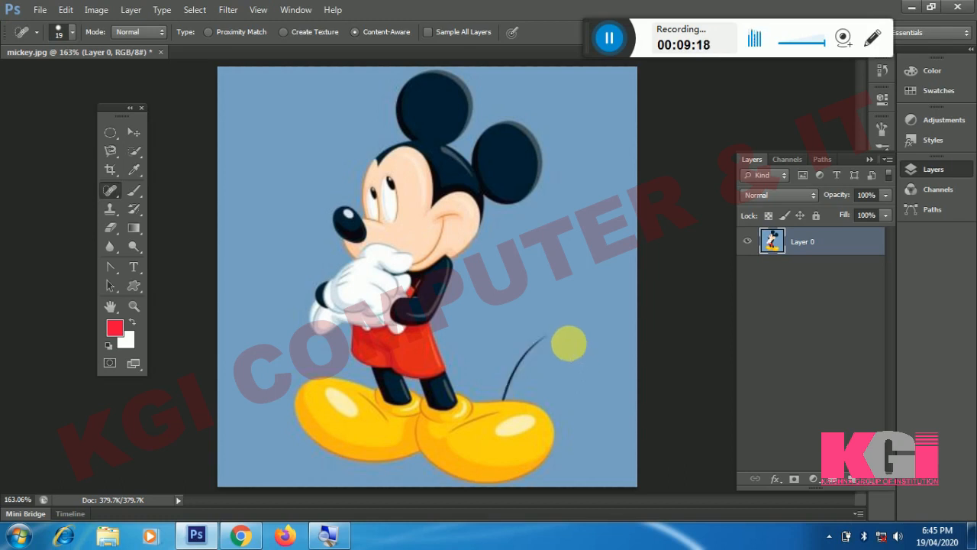
pyautogui.moveTo(559, 330)
pyautogui.mouseDown()
pyautogui.moveTo(524, 349)
pyautogui.moveTo(515, 375)
pyautogui.moveTo(526, 389)
pyautogui.moveTo(514, 398)
pyautogui.moveTo(539, 349)
pyautogui.mouseUp()
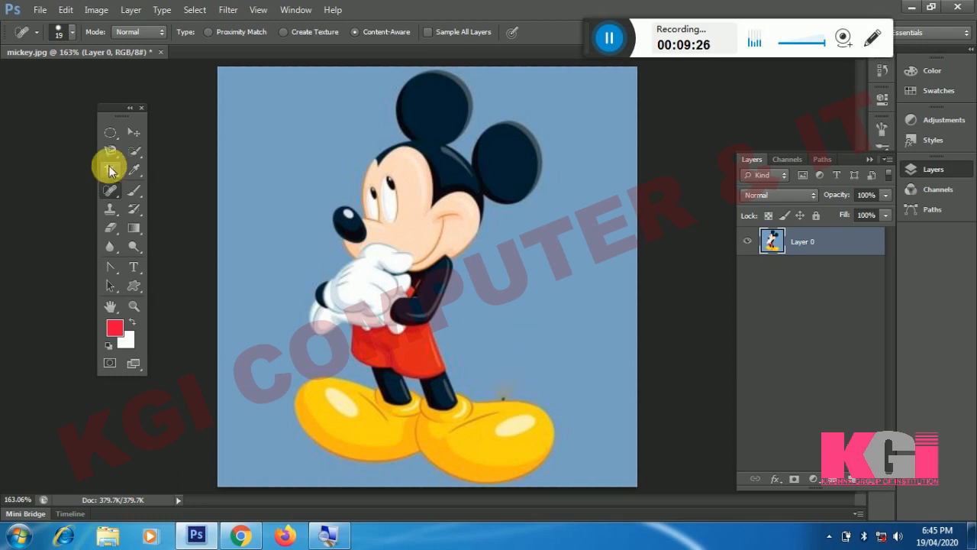
pyautogui.hotkey('ctrl', 'z')
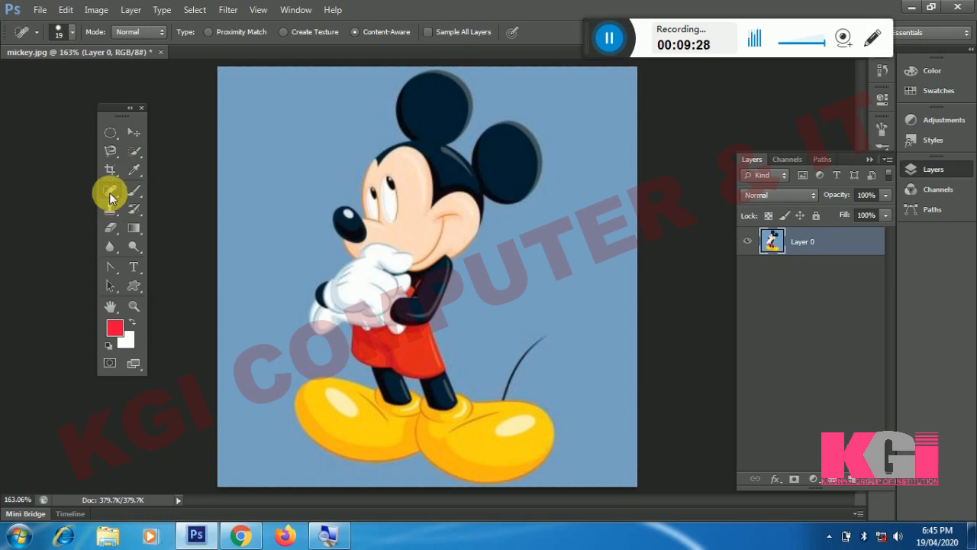
# Select the Healing Brush Tool, and switch to Photoshop Tools.pdf in Chrome to read that tool's description.
pyautogui.moveTo(110, 197); pyautogui.dragTo(191, 202)
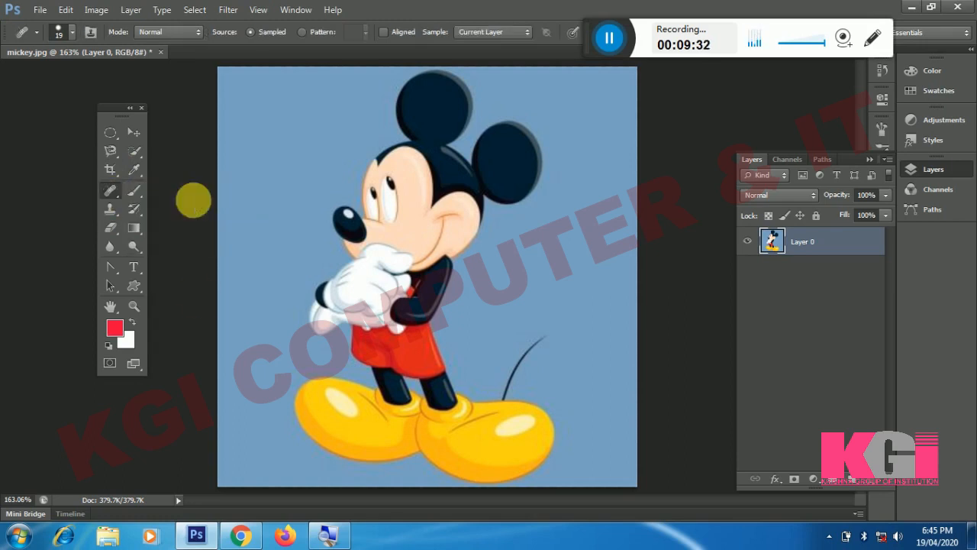
pyautogui.click(242, 534)
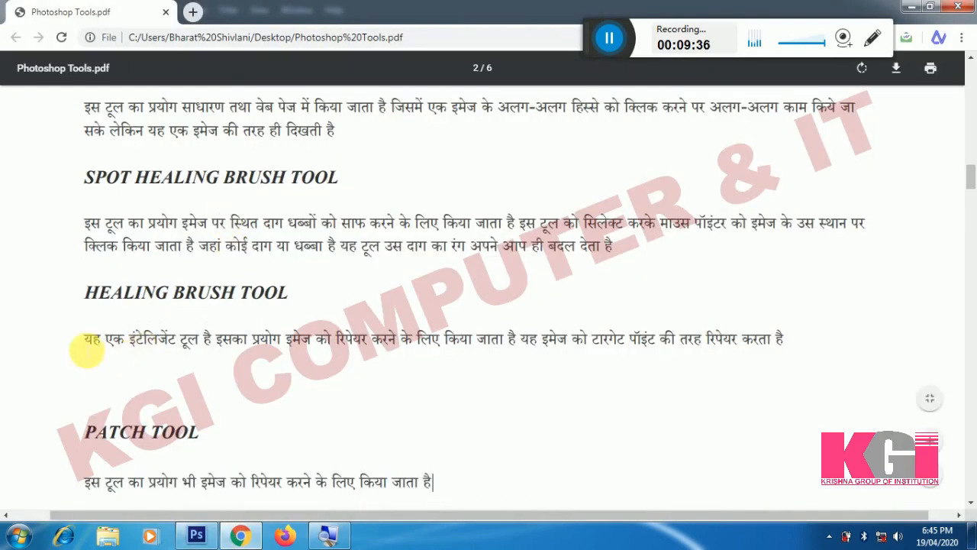
pyautogui.moveTo(86, 341)
pyautogui.mouseDown()
pyautogui.moveTo(489, 347)
pyautogui.moveTo(807, 333)
pyautogui.mouseUp()
pyautogui.click(584, 337)
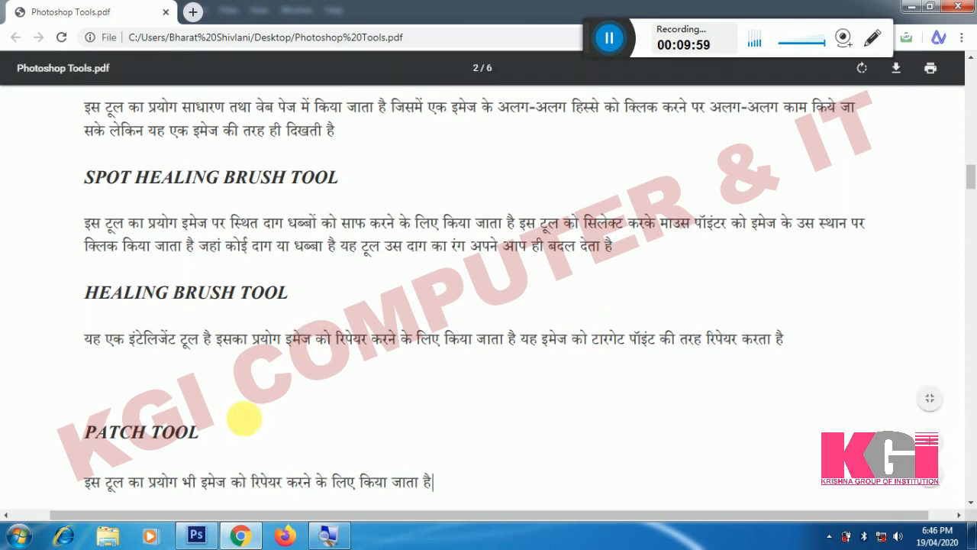
# Switch back to Photoshop and sample the plain blue background above Mickey's lower ear as the Healing Brush source.
pyautogui.click(217, 539)
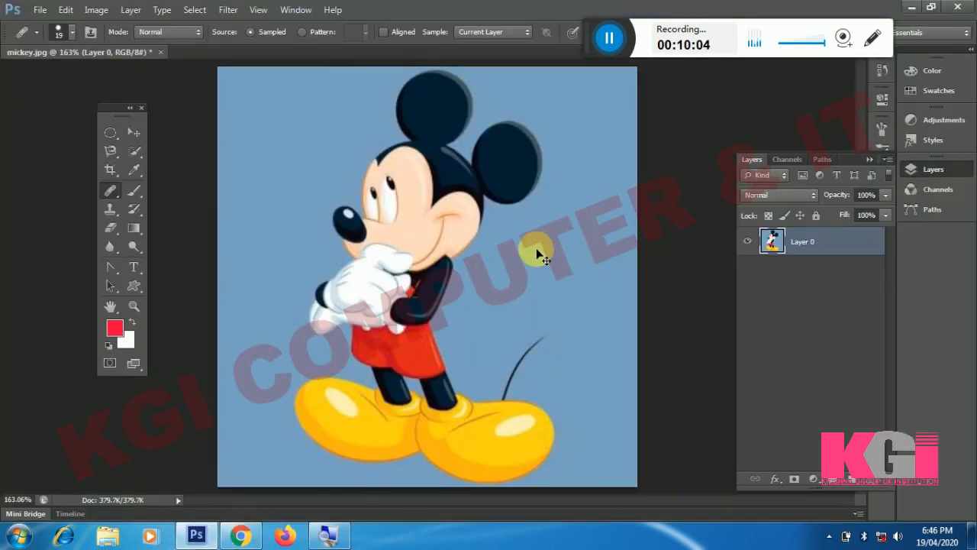
pyautogui.hotkey('ctrl', '+')
pyautogui.hotkey('ctrl', '+')
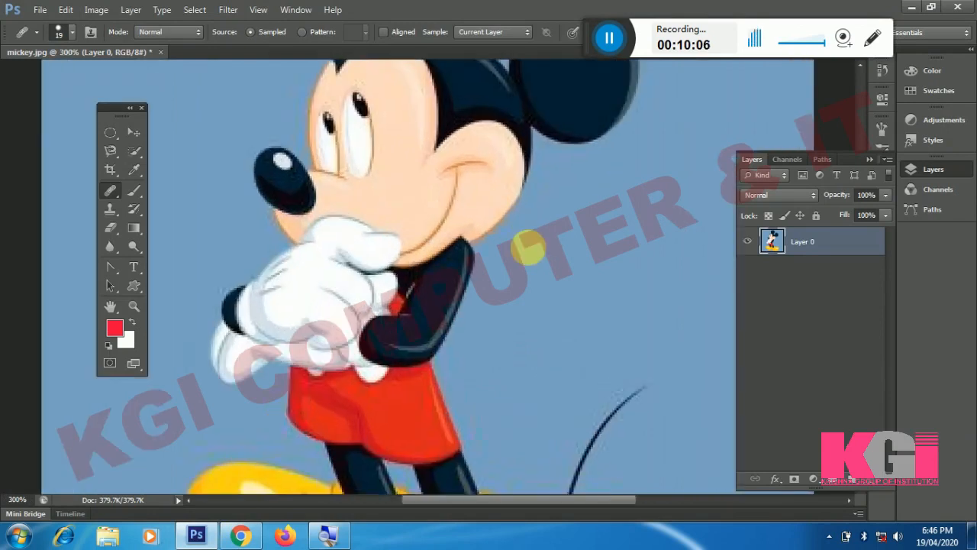
pyautogui.moveTo(530, 246); pyautogui.dragTo(512, 369)
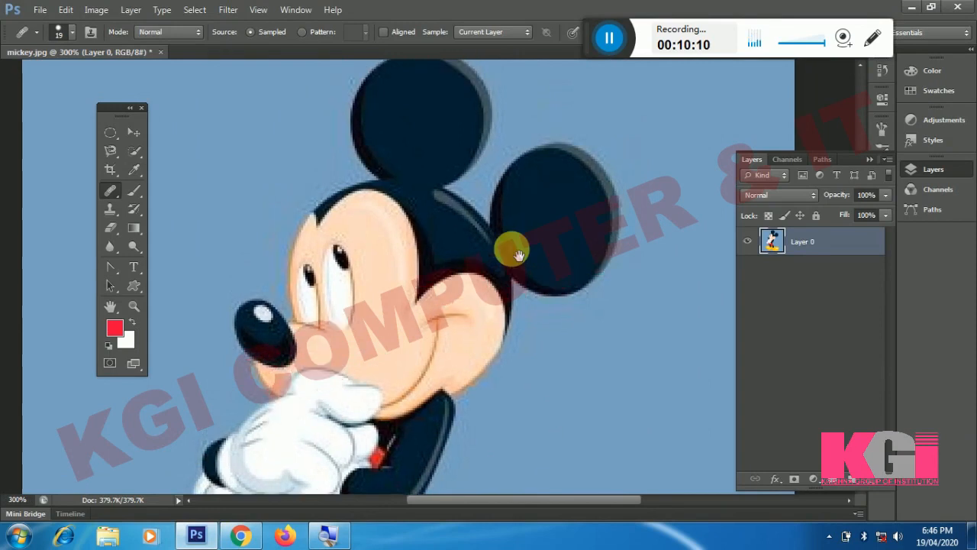
pyautogui.moveTo(519, 235); pyautogui.dragTo(519, 255)
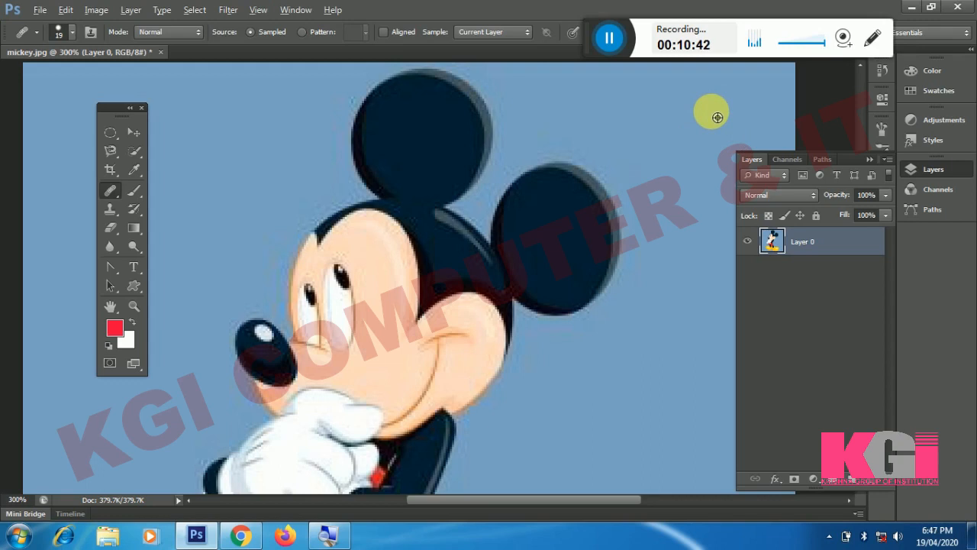
pyautogui.press('alt')
# Paint over Mickey's lower ear with the Healing Brush at 19 px to cover it with background, and collapse the Layers panel.
pyautogui.moveTo(616, 205); pyautogui.dragTo(579, 208)
pyautogui.click(578, 210)
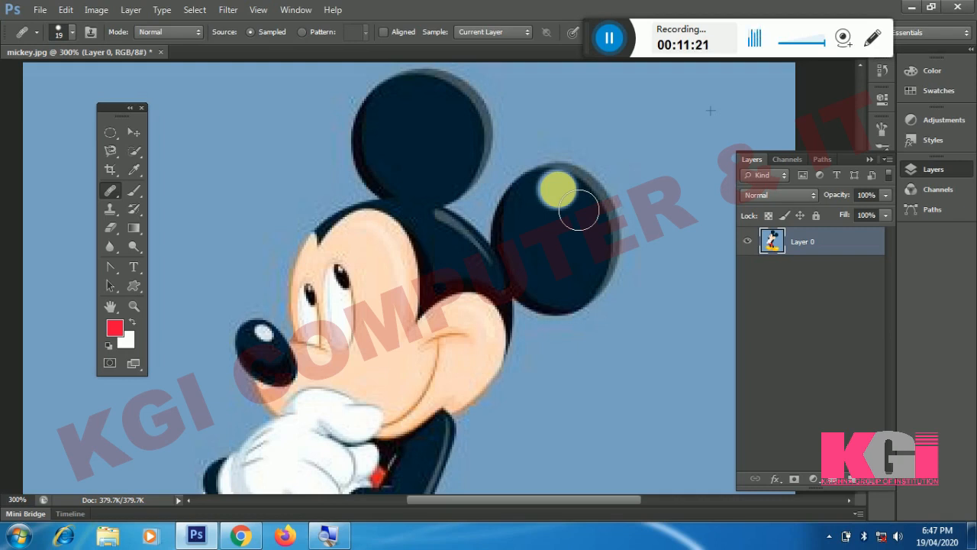
pyautogui.moveTo(579, 210)
pyautogui.mouseDown()
pyautogui.moveTo(606, 233)
pyautogui.moveTo(607, 271)
pyautogui.mouseUp()
pyautogui.click(874, 168)
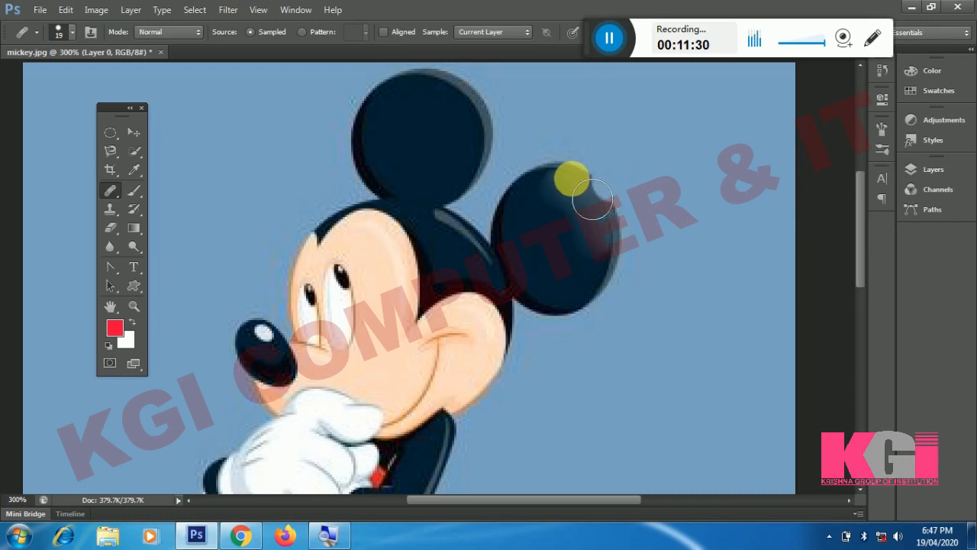
pyautogui.moveTo(592, 199)
pyautogui.mouseDown()
pyautogui.moveTo(617, 255)
pyautogui.moveTo(596, 312)
pyautogui.moveTo(634, 280)
pyautogui.moveTo(641, 235)
pyautogui.moveTo(603, 207)
pyautogui.moveTo(559, 200)
pyautogui.moveTo(578, 204)
pyautogui.moveTo(595, 185)
pyautogui.moveTo(623, 226)
pyautogui.moveTo(634, 282)
pyautogui.moveTo(643, 210)
pyautogui.moveTo(630, 201)
pyautogui.moveTo(637, 251)
pyautogui.moveTo(640, 165)
pyautogui.moveTo(644, 244)
pyautogui.moveTo(603, 324)
pyautogui.moveTo(666, 275)
pyautogui.moveTo(632, 289)
pyautogui.moveTo(625, 195)
pyautogui.moveTo(605, 175)
pyautogui.moveTo(572, 191)
pyautogui.moveTo(607, 238)
pyautogui.moveTo(605, 287)
pyautogui.moveTo(595, 237)
pyautogui.moveTo(545, 188)
pyautogui.moveTo(575, 273)
pyautogui.moveTo(580, 326)
pyautogui.moveTo(550, 297)
pyautogui.moveTo(551, 261)
pyautogui.moveTo(527, 222)
pyautogui.moveTo(555, 303)
pyautogui.moveTo(548, 241)
pyautogui.moveTo(523, 228)
pyautogui.moveTo(557, 311)
pyautogui.moveTo(589, 334)
pyautogui.moveTo(565, 330)
pyautogui.moveTo(533, 248)
pyautogui.moveTo(622, 245)
pyautogui.moveTo(687, 310)
pyautogui.moveTo(754, 296)
pyautogui.mouseUp()
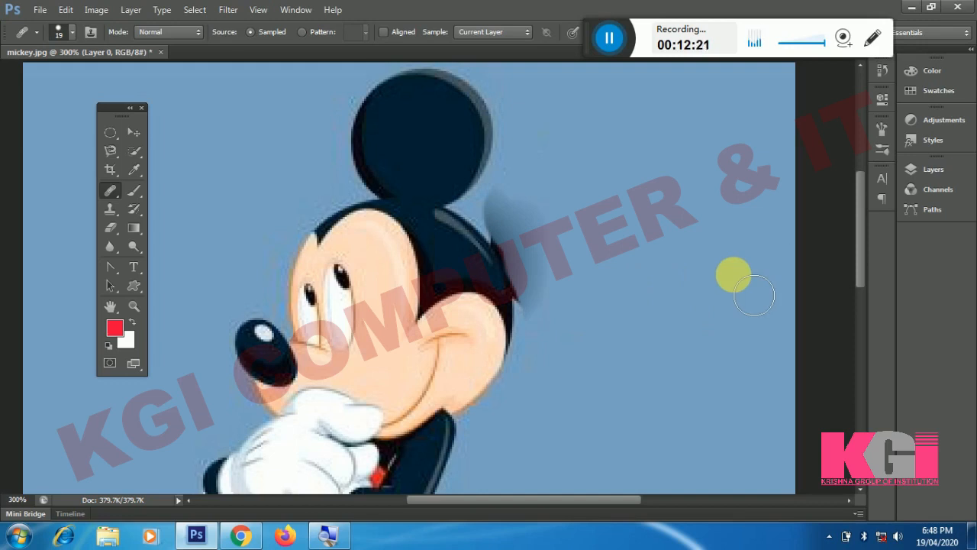
# Revert mickey.jpg to its last saved version and show the image at 100%.
pyautogui.press('F12')
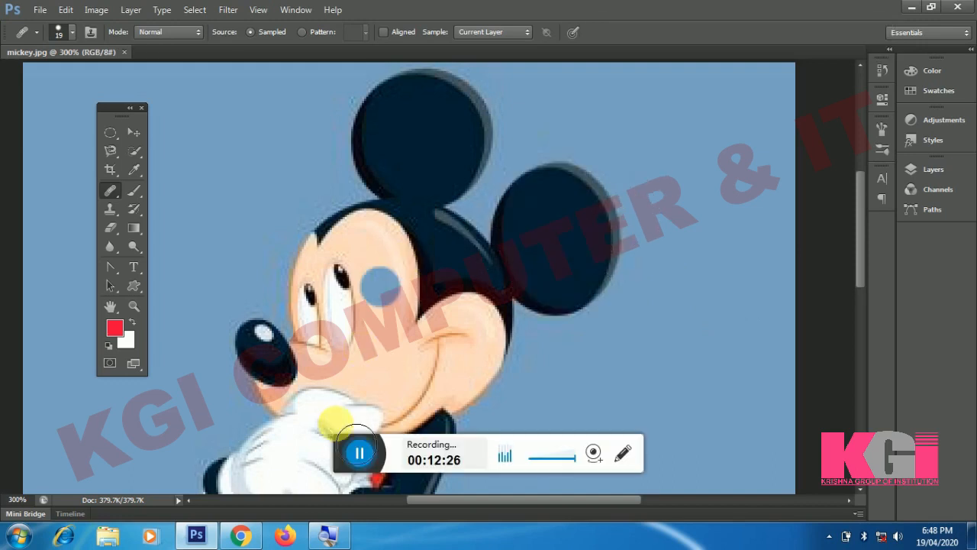
pyautogui.moveTo(347, 452); pyautogui.dragTo(638, 6)
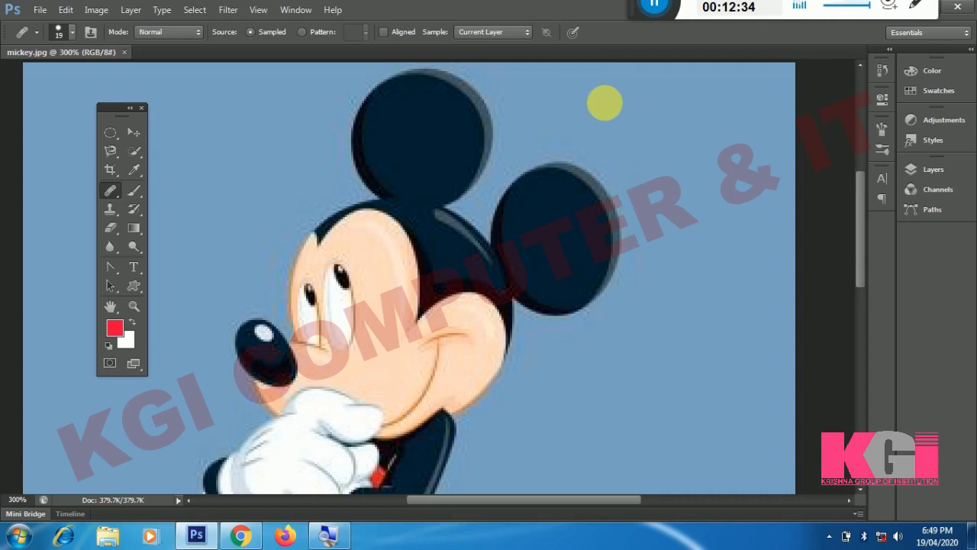
pyautogui.hotkey('ctrl', '1')
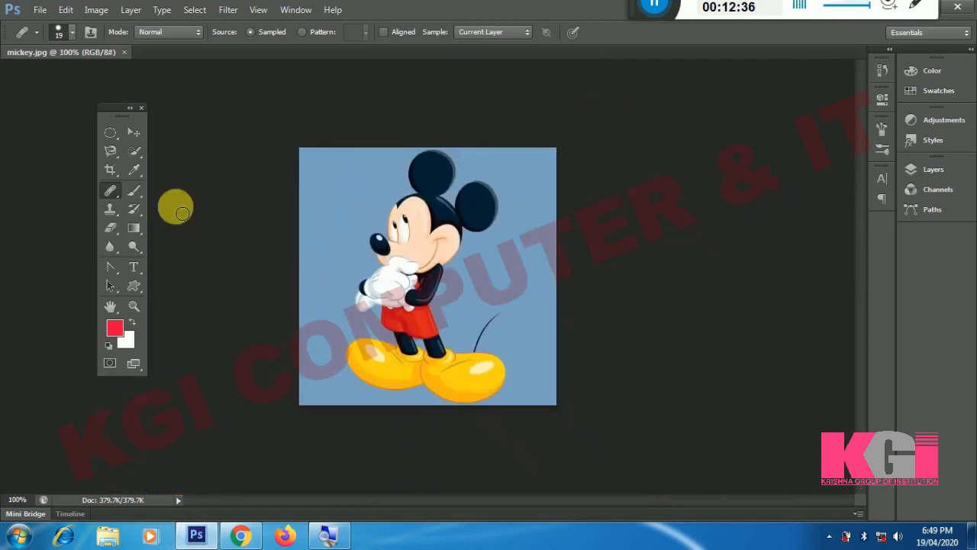
# Select the Patch Tool, and switch to Photoshop Tools.pdf in Chrome to read its description under the Patch Tool heading.
pyautogui.rightClick(110, 192)
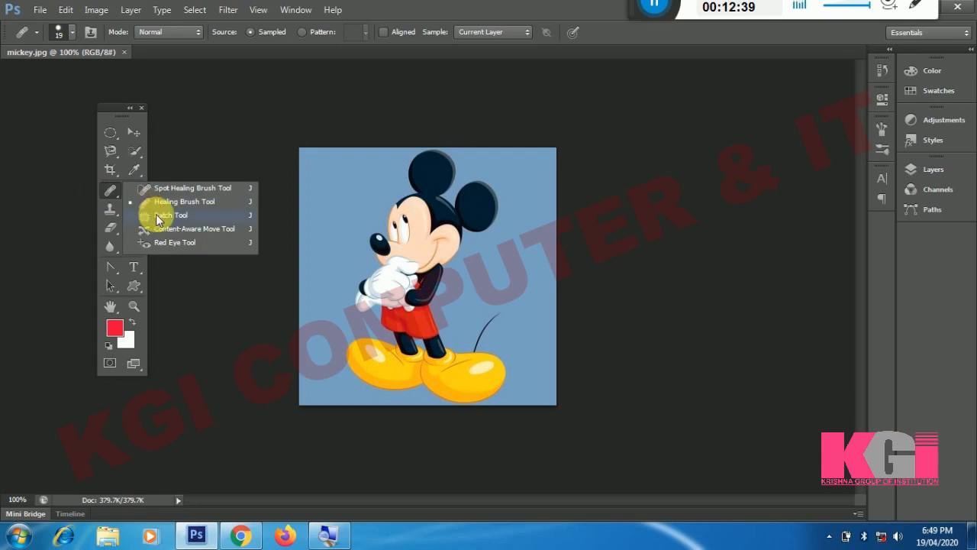
pyautogui.click(174, 217)
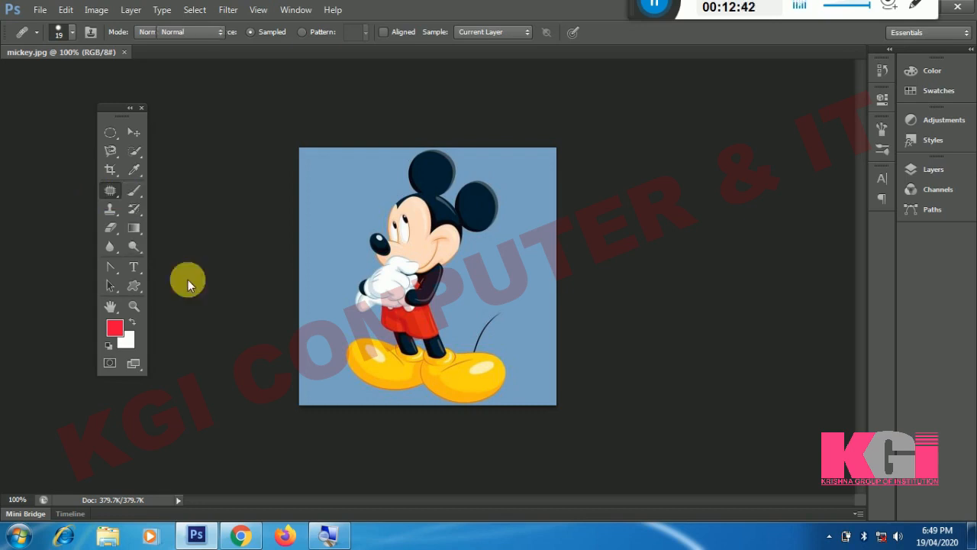
pyautogui.click(240, 537)
pyautogui.scroll(-2, 198, 397)
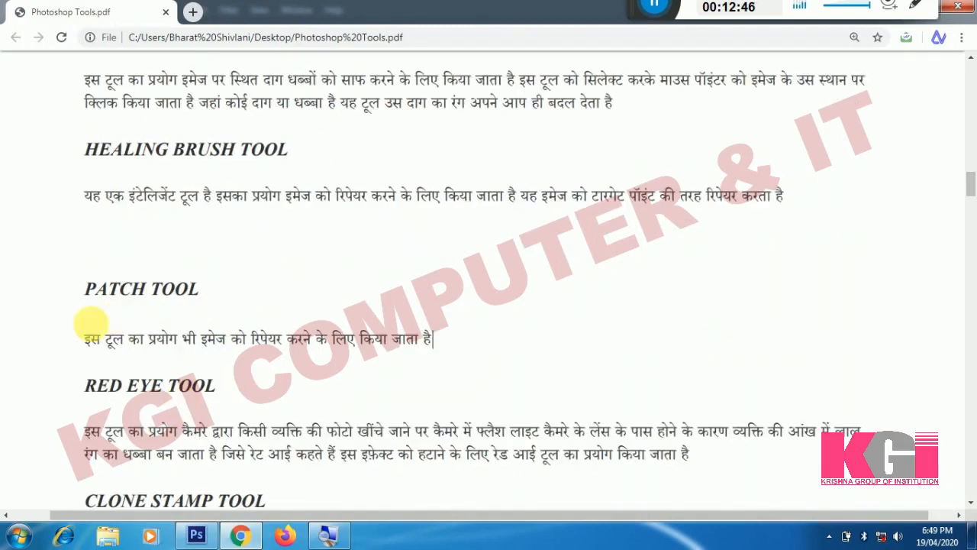
pyautogui.moveTo(90, 343); pyautogui.dragTo(461, 338)
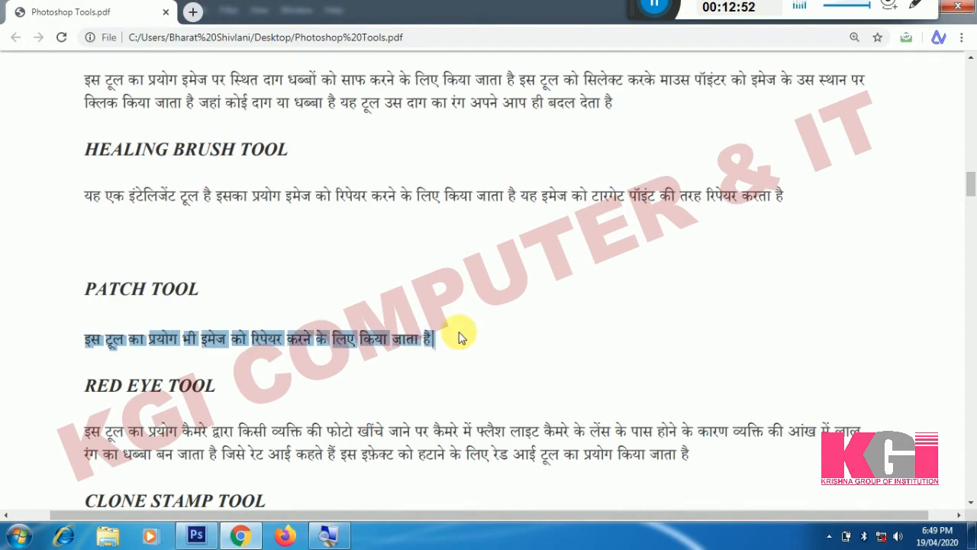
# Switch back to Photoshop and outline Mickey's lower ear closely with the Patch Tool in Source mode.
pyautogui.hotkey('alt', 'Tab')
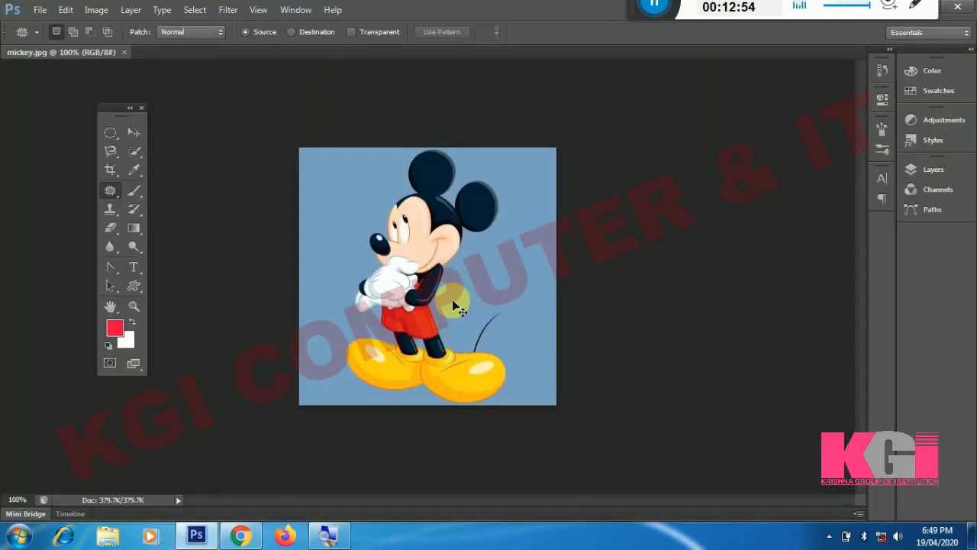
pyautogui.scroll(1, 454, 304)
pyautogui.scroll(1, 454, 304)
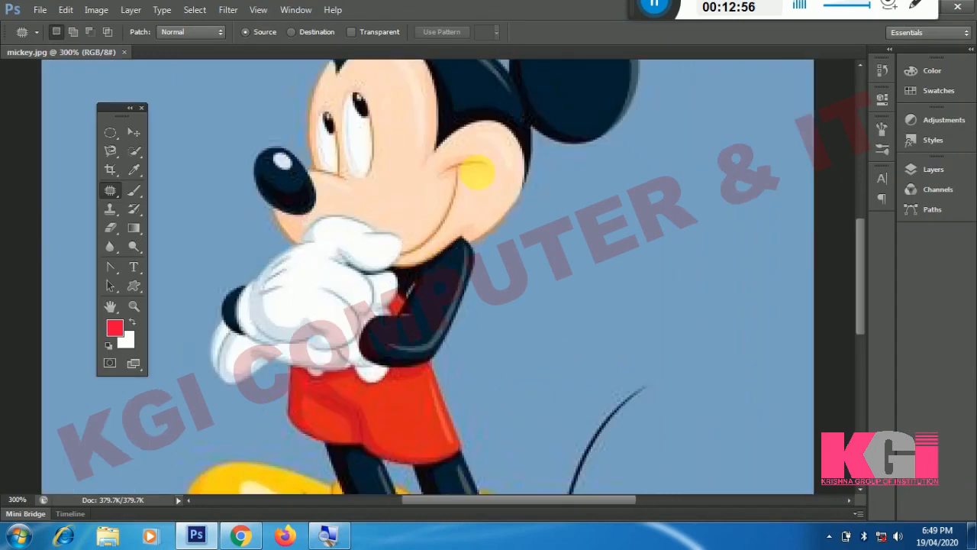
pyautogui.moveTo(466, 281); pyautogui.dragTo(400, 318)
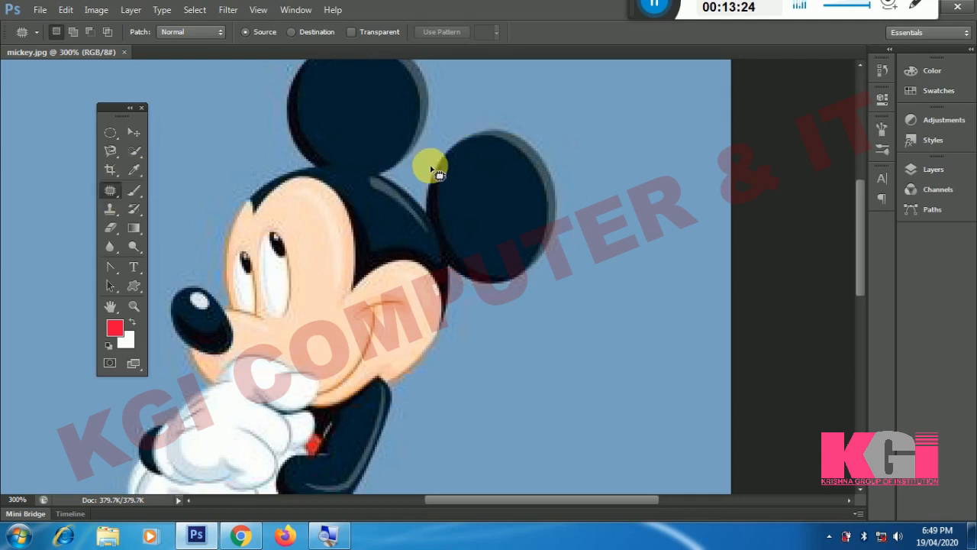
pyautogui.moveTo(462, 138)
pyautogui.mouseDown()
pyautogui.moveTo(513, 128)
pyautogui.moveTo(551, 157)
pyautogui.moveTo(554, 240)
pyautogui.moveTo(526, 280)
pyautogui.moveTo(503, 289)
pyautogui.moveTo(451, 275)
pyautogui.moveTo(449, 234)
pyautogui.moveTo(429, 204)
pyautogui.moveTo(431, 163)
pyautogui.mouseUp()
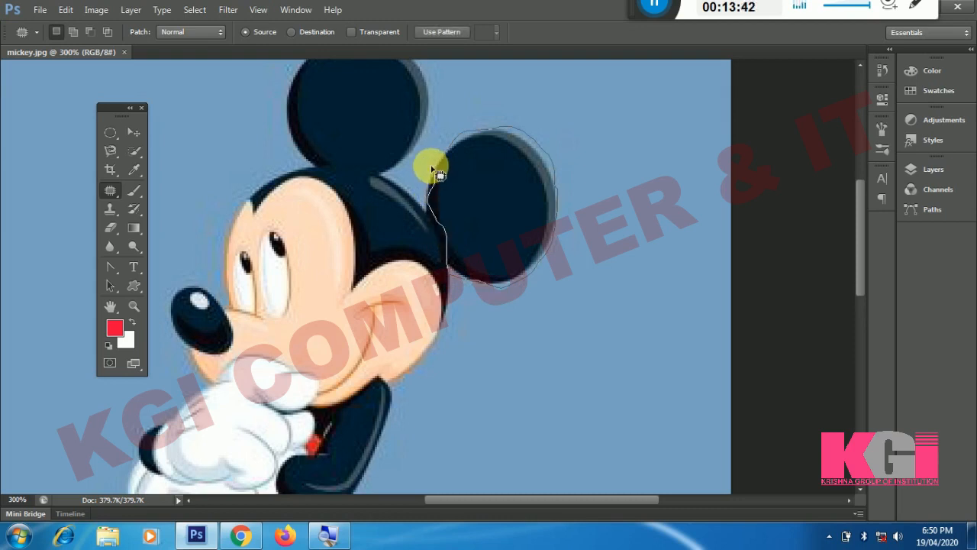
# Patch the outlined ear using the empty blue background below it as the source, and deselect.
pyautogui.click(483, 196)
pyautogui.scroll(-1, 483, 195)
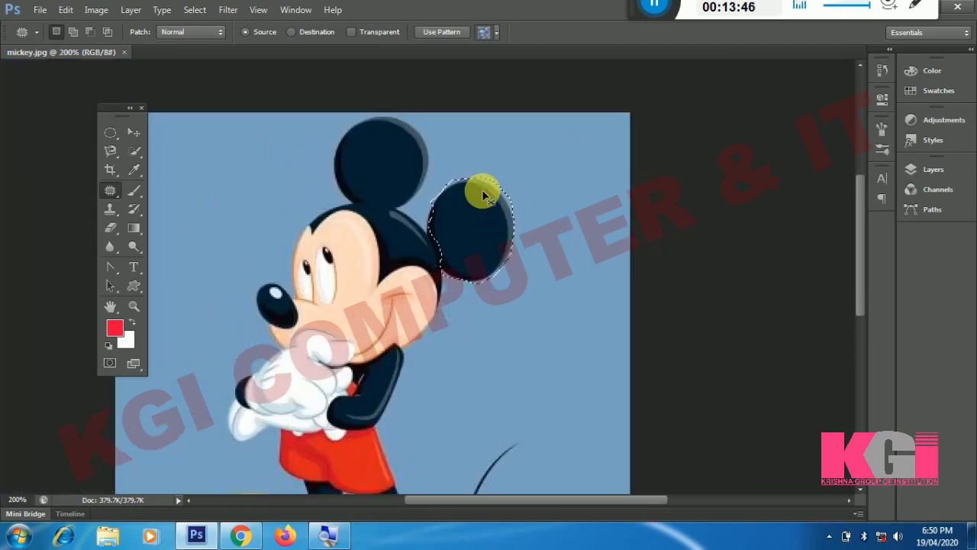
pyautogui.scroll(-1, 488, 193)
pyautogui.moveTo(496, 191)
pyautogui.mouseDown()
pyautogui.moveTo(491, 201)
pyautogui.moveTo(517, 253)
pyautogui.mouseUp()
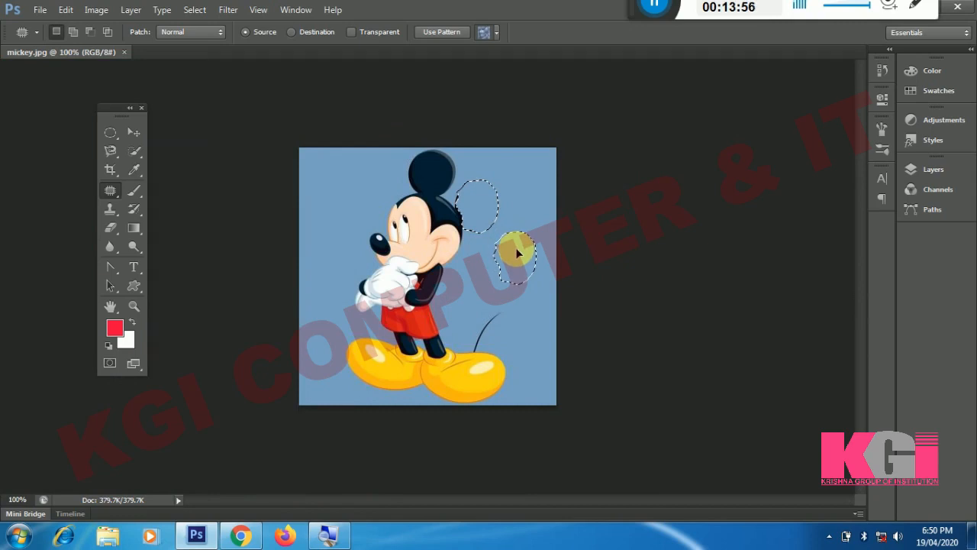
pyautogui.moveTo(518, 253); pyautogui.dragTo(520, 254)
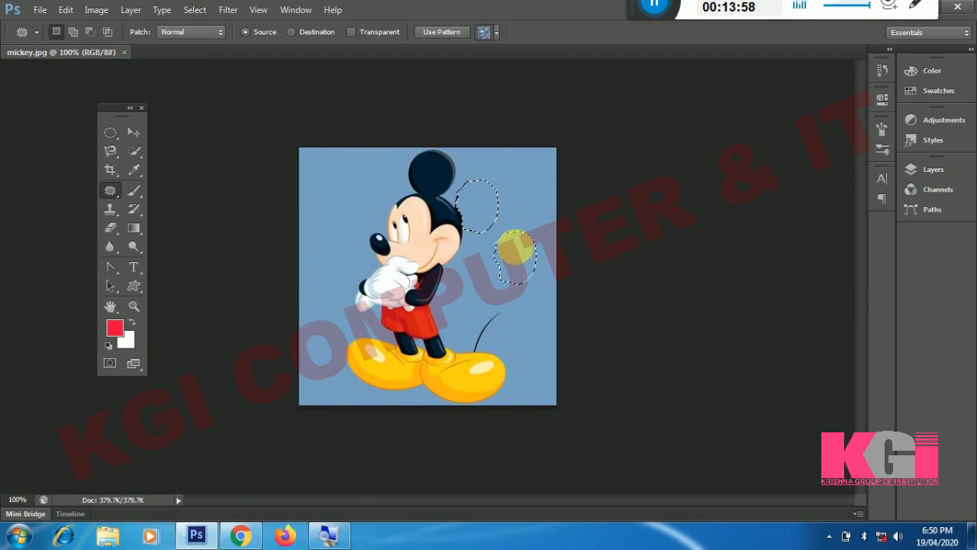
pyautogui.click(519, 251)
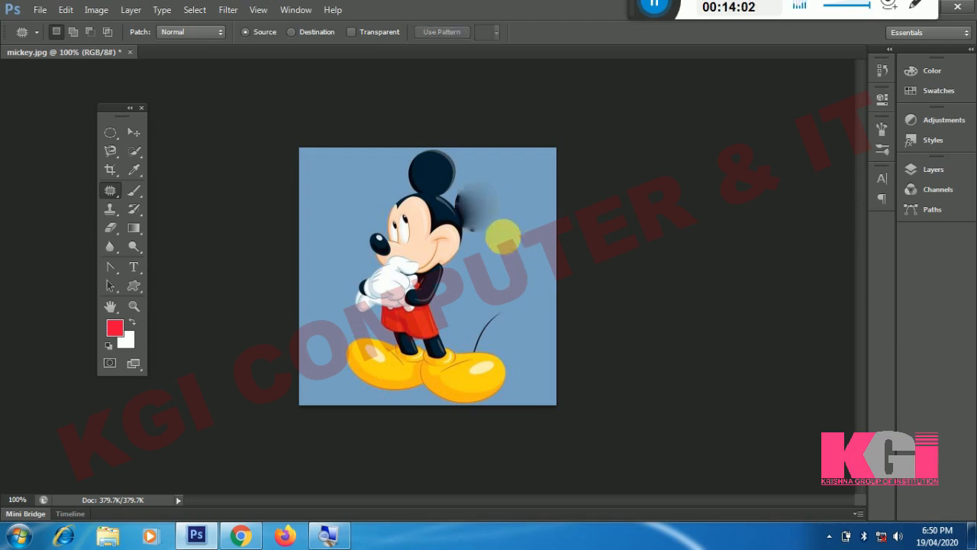
# Brush over the dark smudge beside Mickey's head with the Content-Aware Spot Healing Brush at 19 px.
pyautogui.hotkey('ctrl', '+')
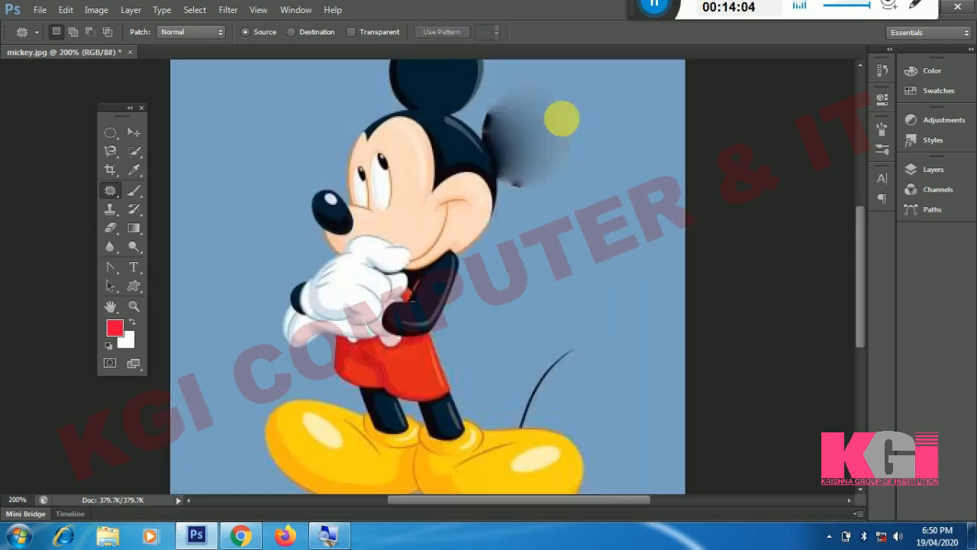
pyautogui.moveTo(554, 135); pyautogui.dragTo(538, 176)
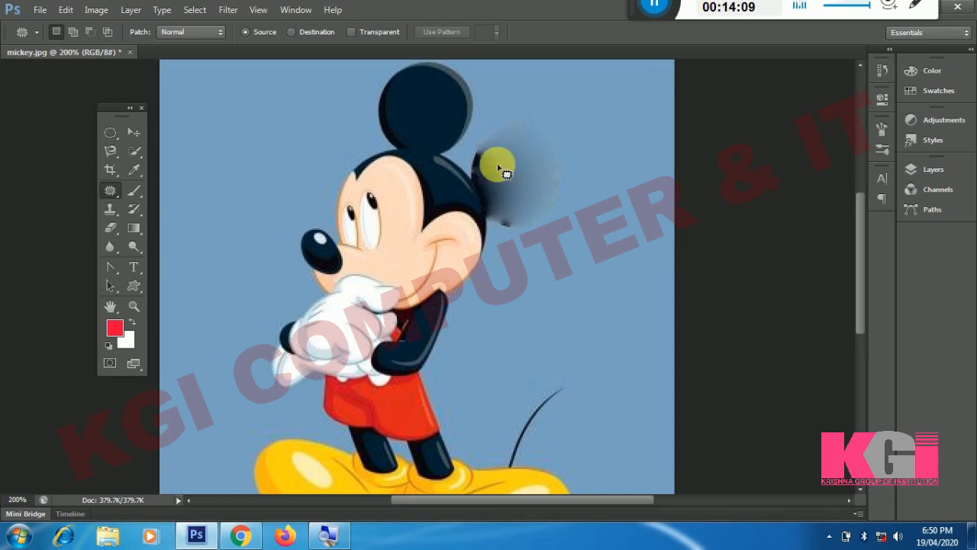
pyautogui.rightClick(107, 191)
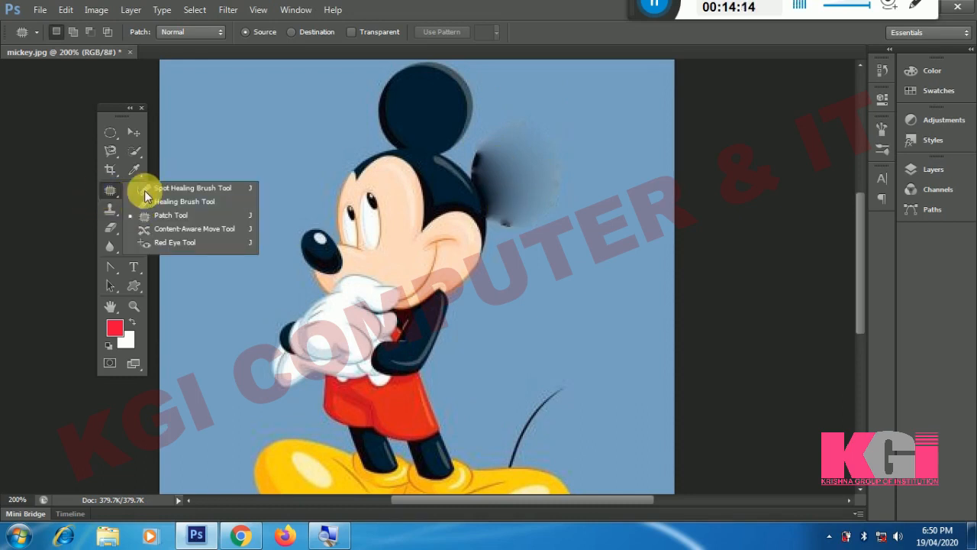
pyautogui.click(164, 187)
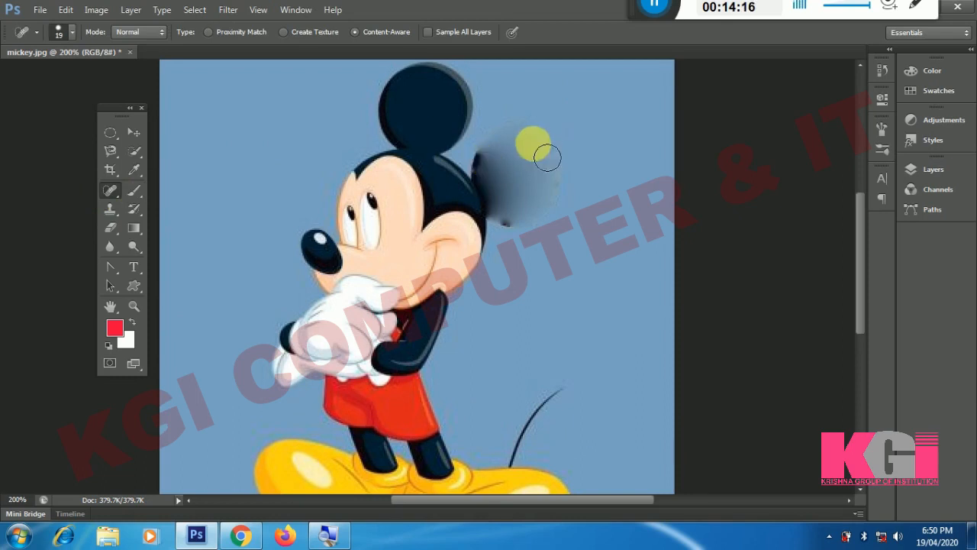
pyautogui.moveTo(548, 155)
pyautogui.mouseDown()
pyautogui.moveTo(563, 206)
pyautogui.moveTo(556, 150)
pyautogui.moveTo(542, 129)
pyautogui.moveTo(536, 210)
pyautogui.moveTo(517, 186)
pyautogui.moveTo(529, 160)
pyautogui.moveTo(545, 173)
pyautogui.moveTo(533, 188)
pyautogui.moveTo(511, 169)
pyautogui.moveTo(533, 155)
pyautogui.moveTo(526, 184)
pyautogui.moveTo(505, 161)
pyautogui.moveTo(517, 155)
pyautogui.moveTo(517, 185)
pyautogui.moveTo(550, 223)
pyautogui.moveTo(530, 226)
pyautogui.moveTo(541, 209)
pyautogui.moveTo(541, 243)
pyautogui.moveTo(509, 212)
pyautogui.mouseUp()
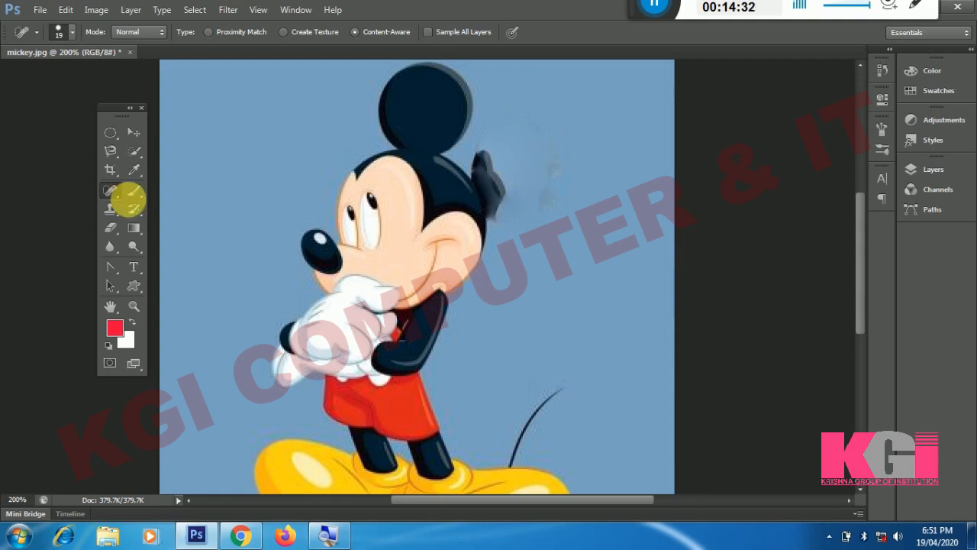
# Outline the upper tip of the remaining ear fragment with the Patch Tool and patch it from the nearby blue background.
pyautogui.rightClick(113, 196)
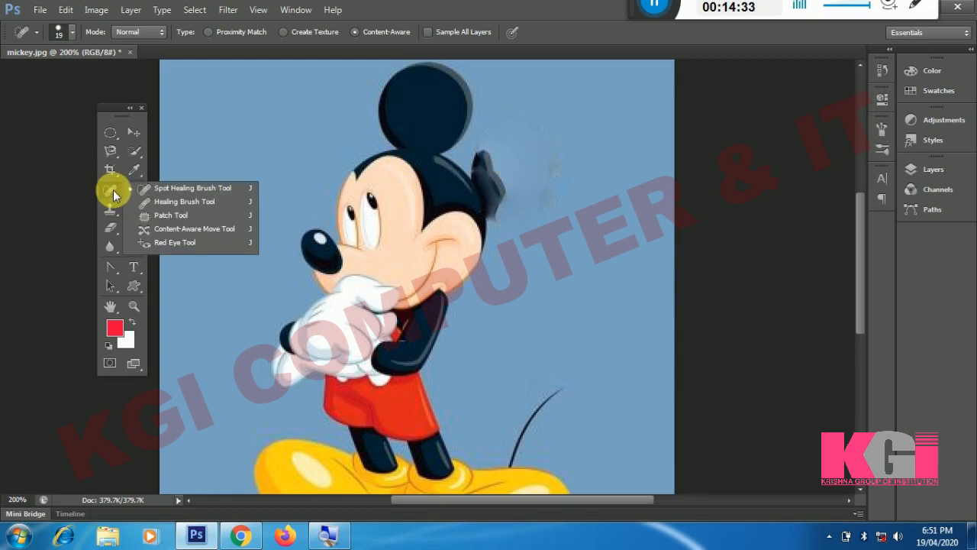
pyautogui.click(145, 215)
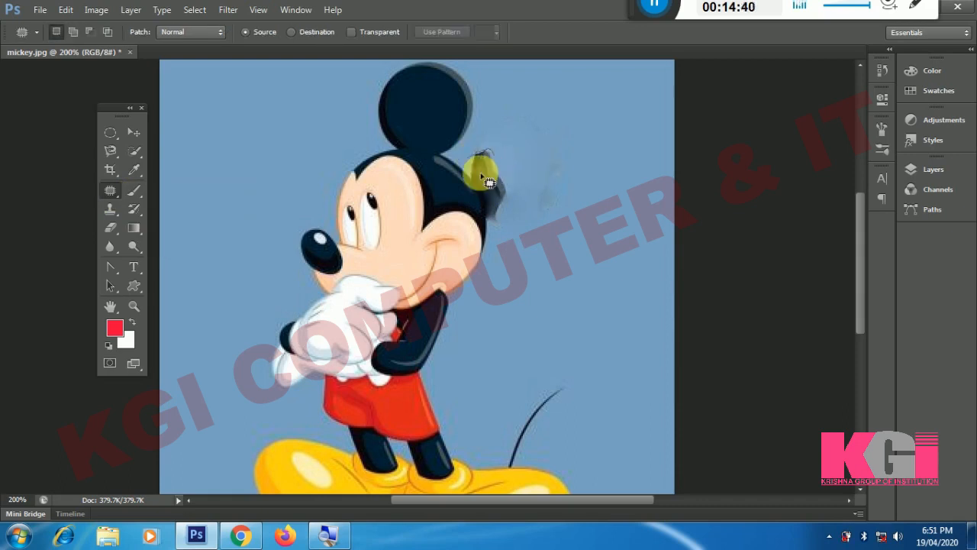
pyautogui.moveTo(475, 162); pyautogui.dragTo(568, 150)
pyautogui.click(576, 157)
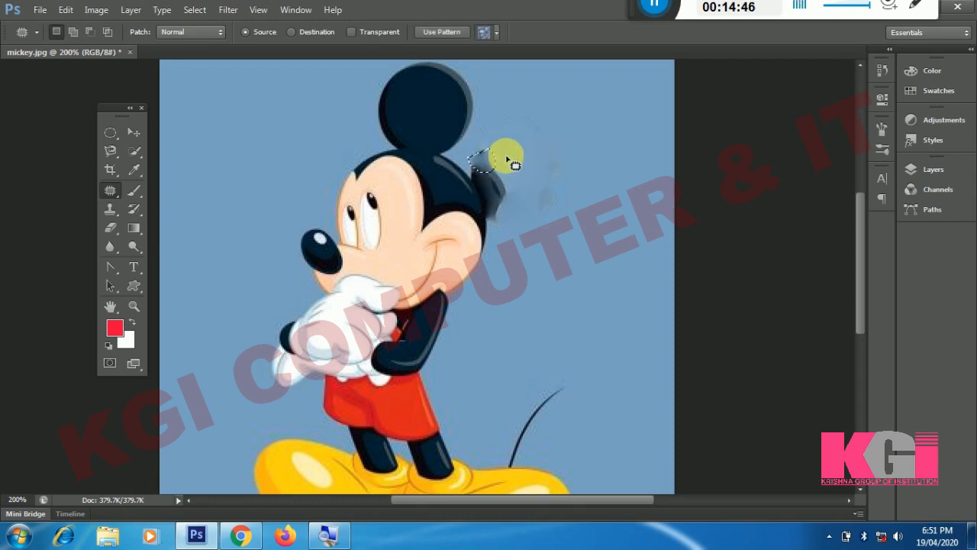
# Select the Spot Healing Brush Tool again and view the whole retouched image at 100%.
pyautogui.click(110, 190)
pyautogui.click(144, 190)
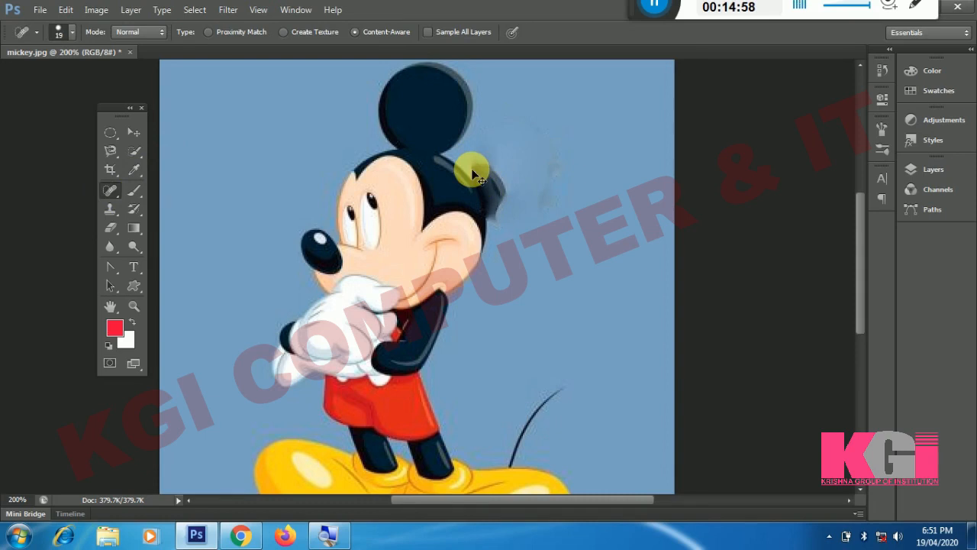
pyautogui.hotkey('ctrl', '-')
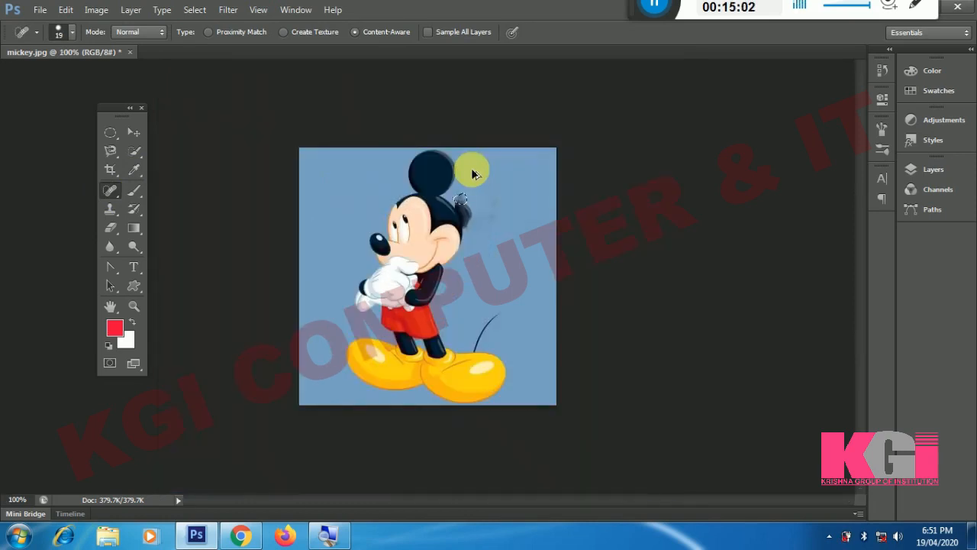
# Undo the latest retouching beside Mickey's head and switch to the Patch Tool.
pyautogui.moveTo(472, 174); pyautogui.dragTo(473, 174)
pyautogui.hotkey('ctrl', 'alt', 'z')
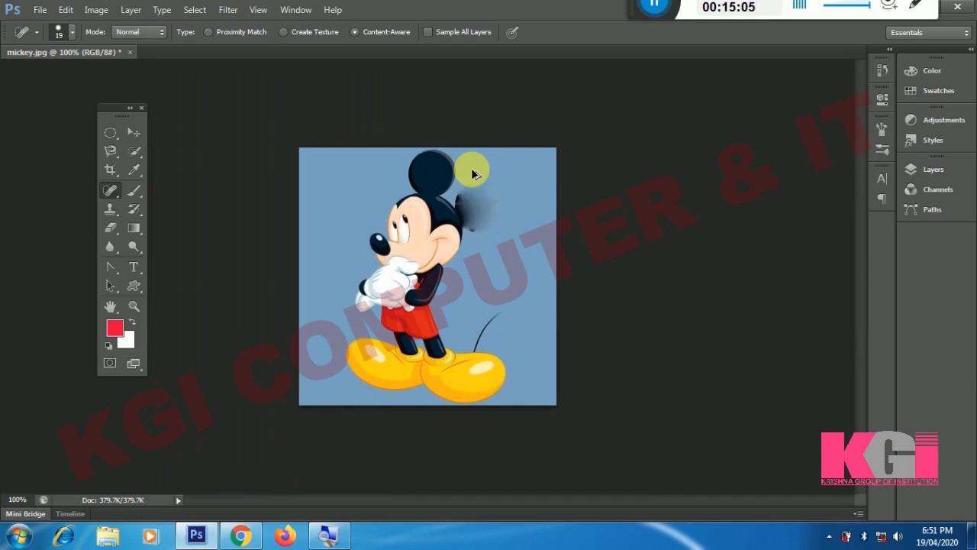
pyautogui.click(111, 194)
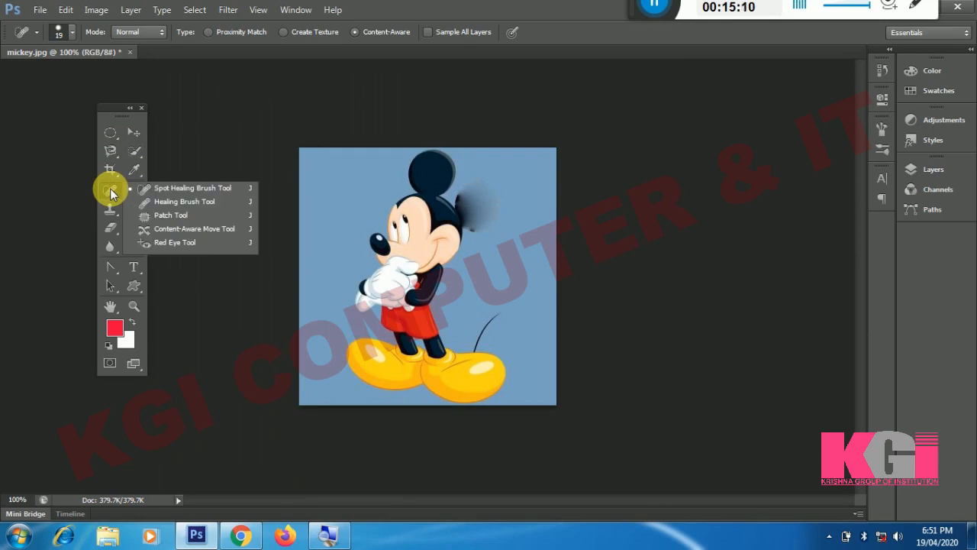
pyautogui.click(130, 158)
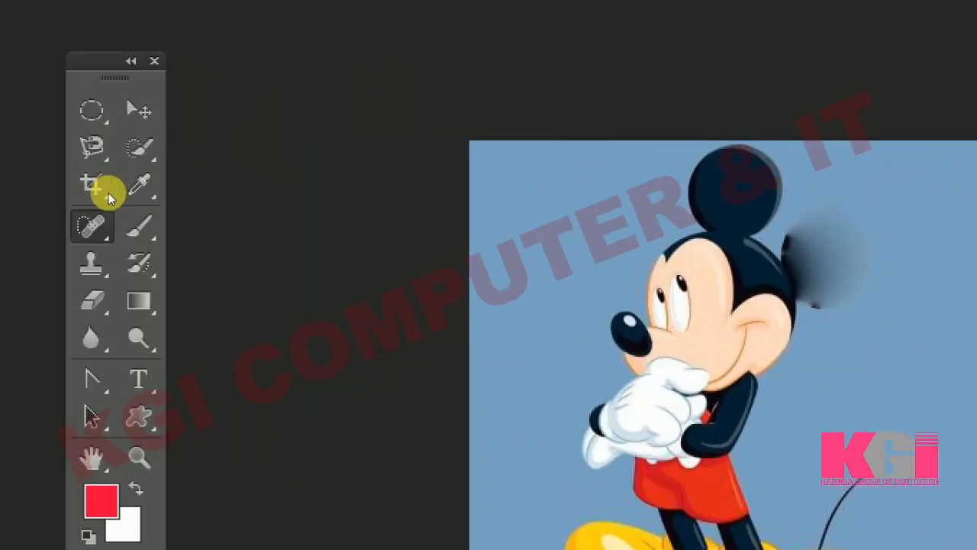
pyautogui.click(110, 197)
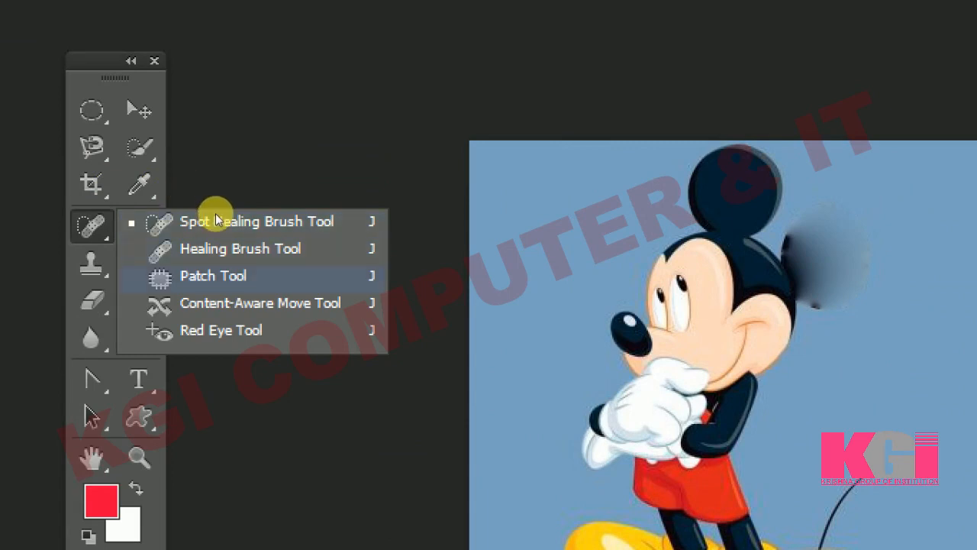
pyautogui.click(213, 275)
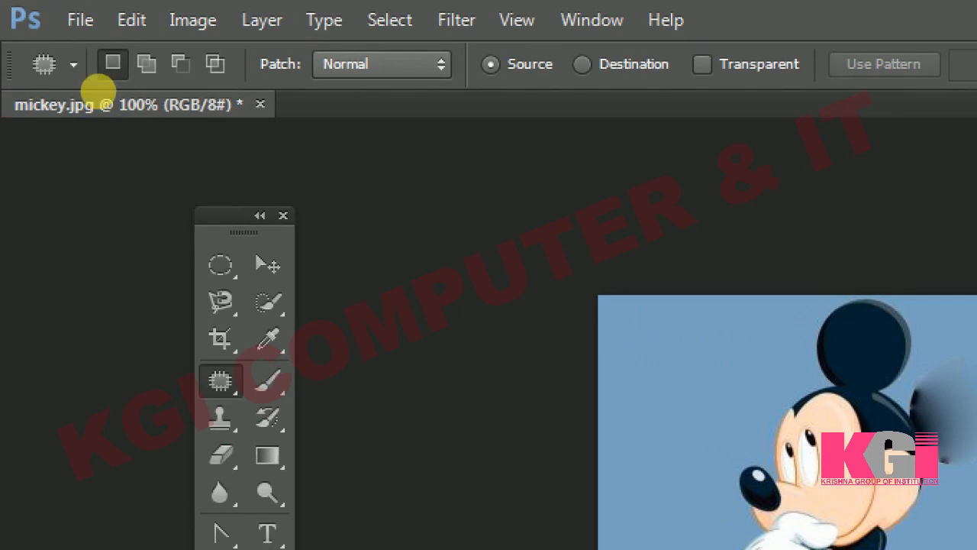
# Revert mickey.jpg to its last saved version.
pyautogui.click(76, 20)
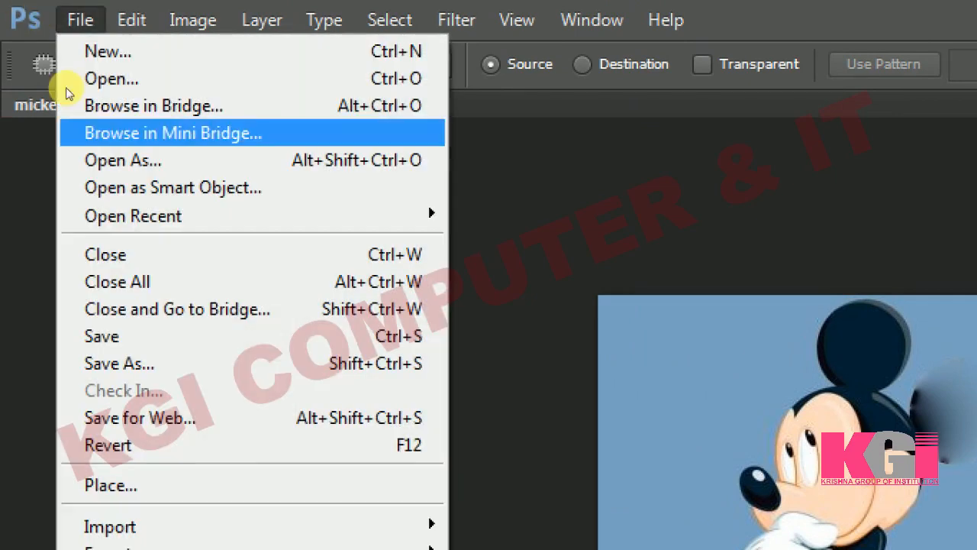
pyautogui.press('Down')
pyautogui.press('Down')
pyautogui.press('Down')
pyautogui.press('Down')
pyautogui.press('Down')
pyautogui.press('Down')
pyautogui.press('Down')
pyautogui.press('Down')
pyautogui.press('Down')
pyautogui.press('Down')
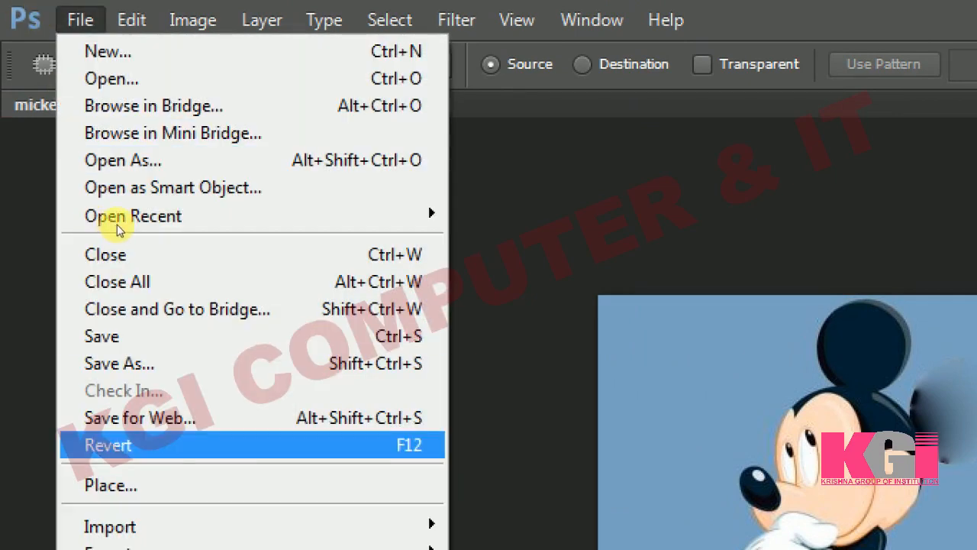
pyautogui.click(118, 445)
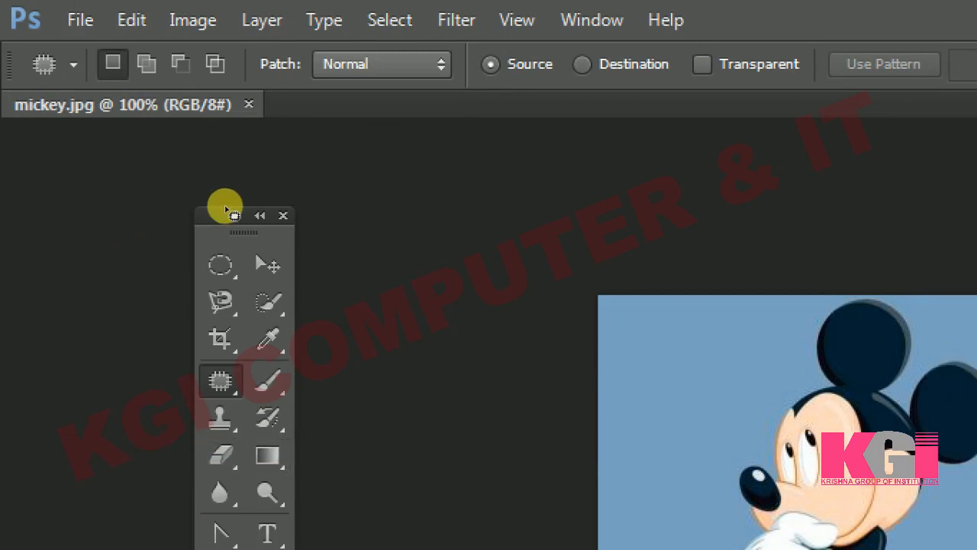
# Examine the reverted Mickey image at magnifications from 50% up to 300%.
pyautogui.press('super')
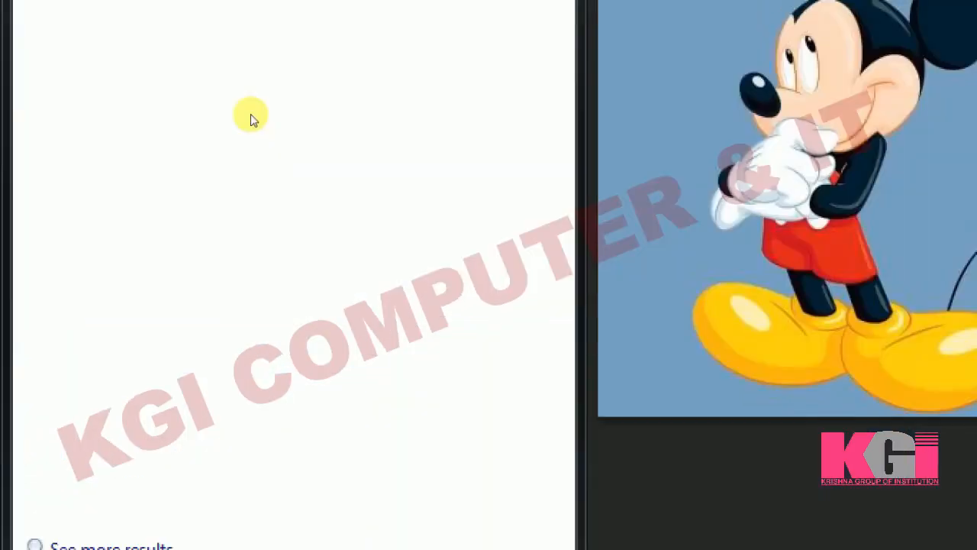
pyautogui.press('super')
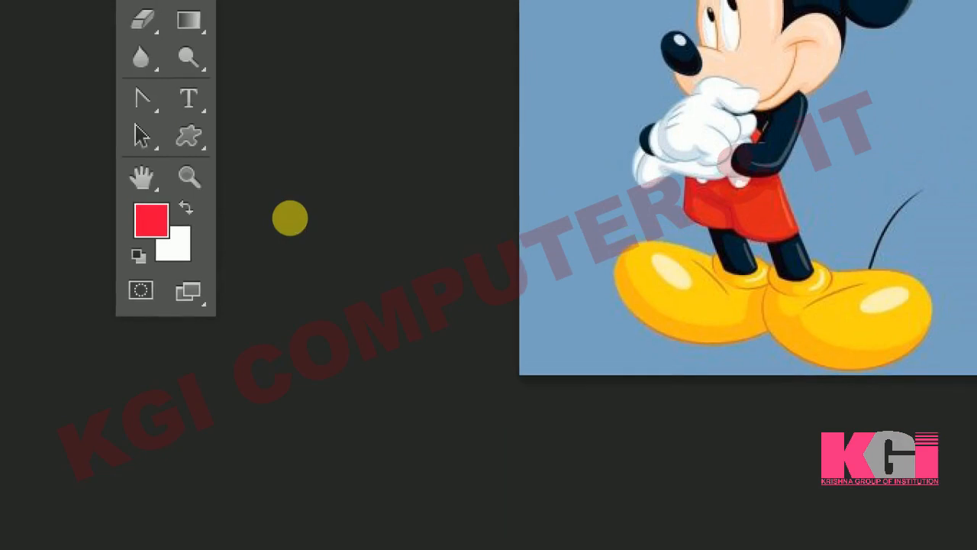
pyautogui.hotkey('ctrl', '-')
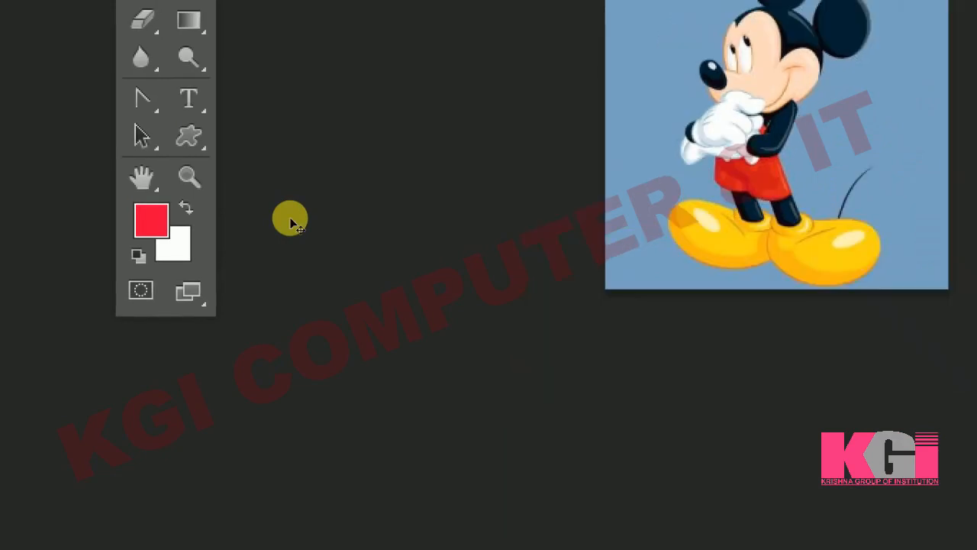
pyautogui.hotkey('ctrl', '-')
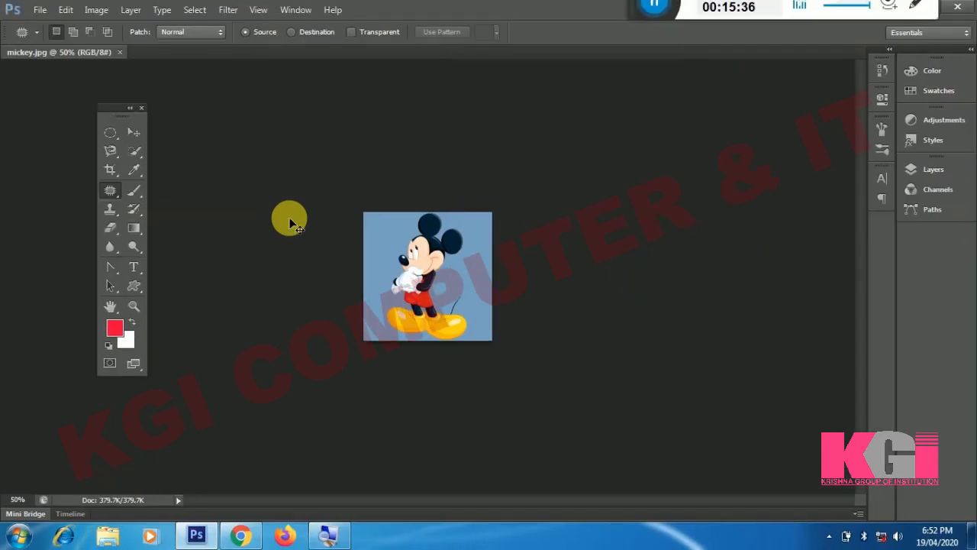
pyautogui.hotkey('ctrl', '+')
pyautogui.hotkey('ctrl', '+')
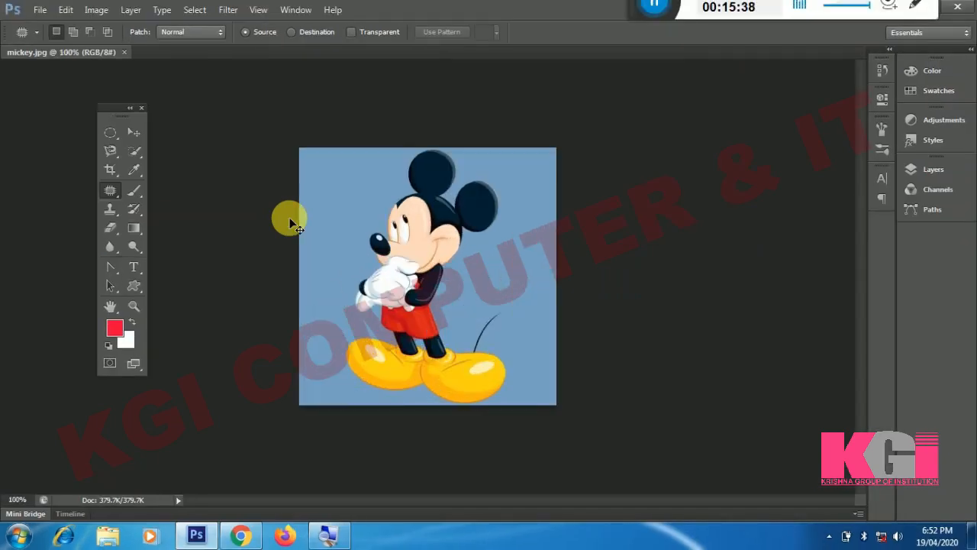
pyautogui.hotkey('ctrl', '+')
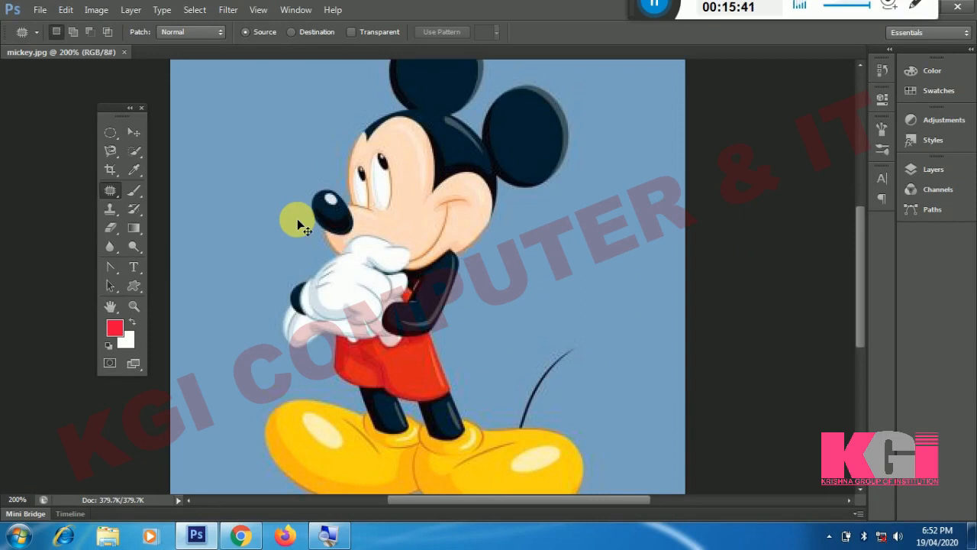
pyautogui.hotkey('ctrl', '+')
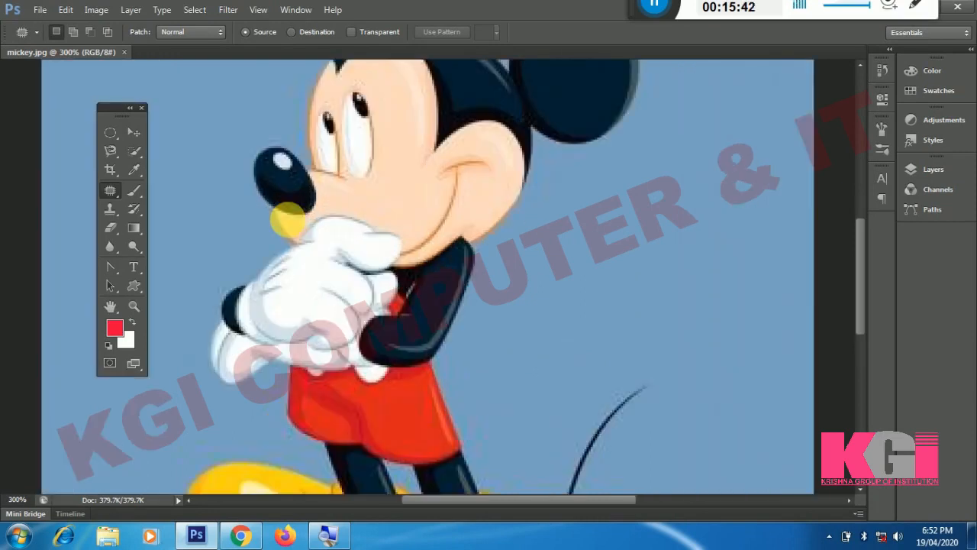
# Review the Quick Selection and healing tool groups, choosing the Quick Selection Tool and returning to the Patch Tool.
pyautogui.click(132, 151)
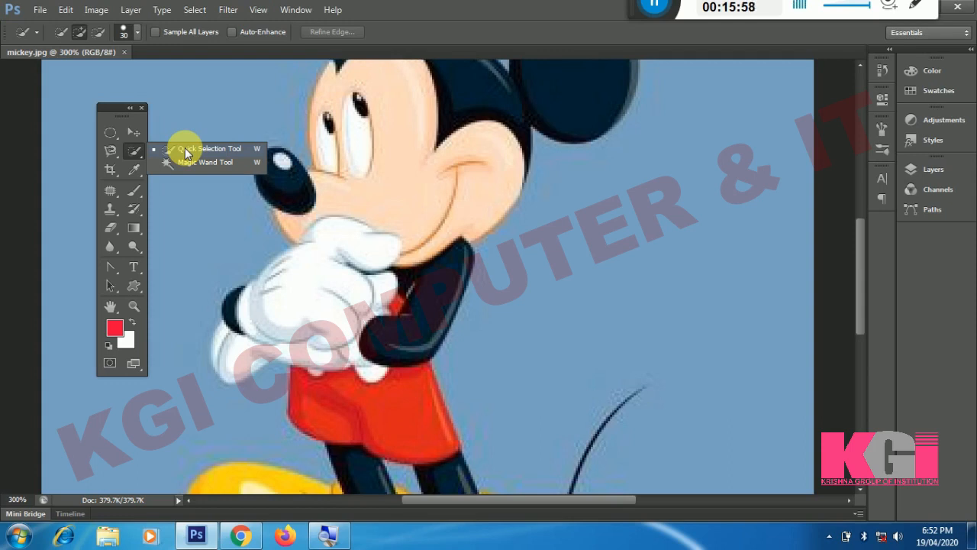
pyautogui.click(185, 148)
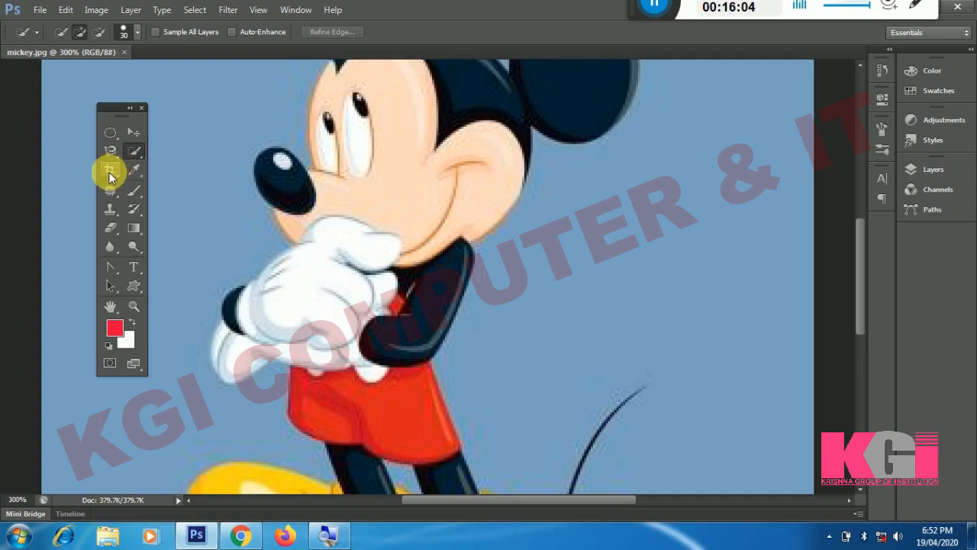
pyautogui.click(115, 196)
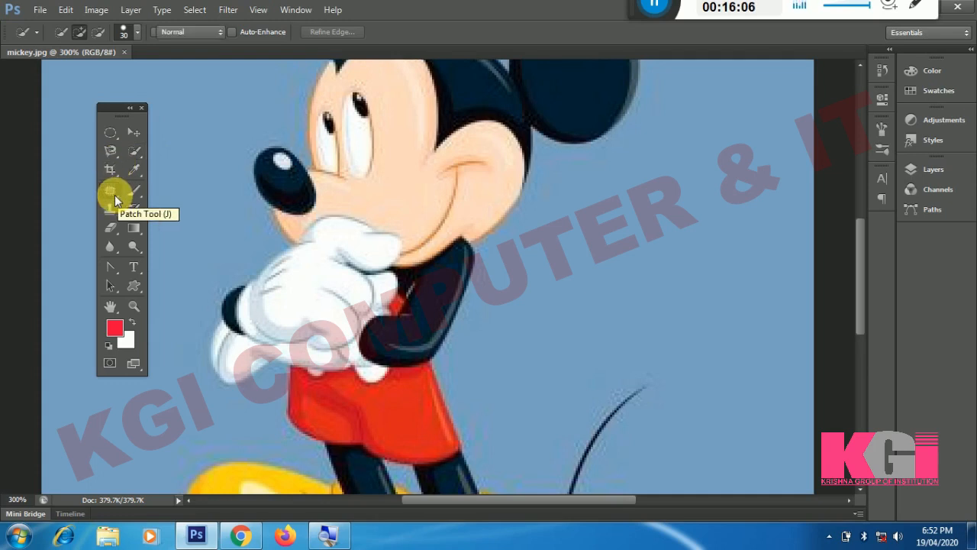
pyautogui.click(115, 196)
pyautogui.click(114, 200)
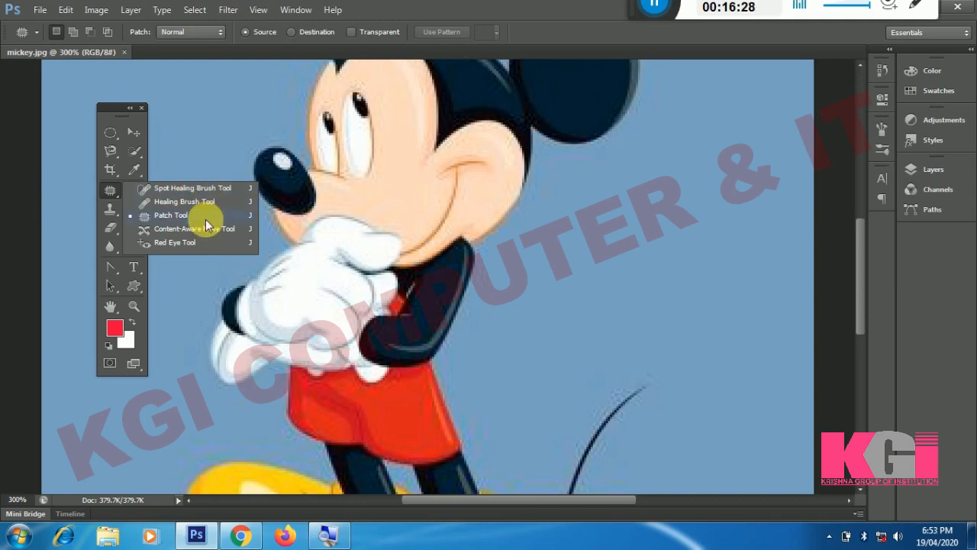
pyautogui.click(110, 191)
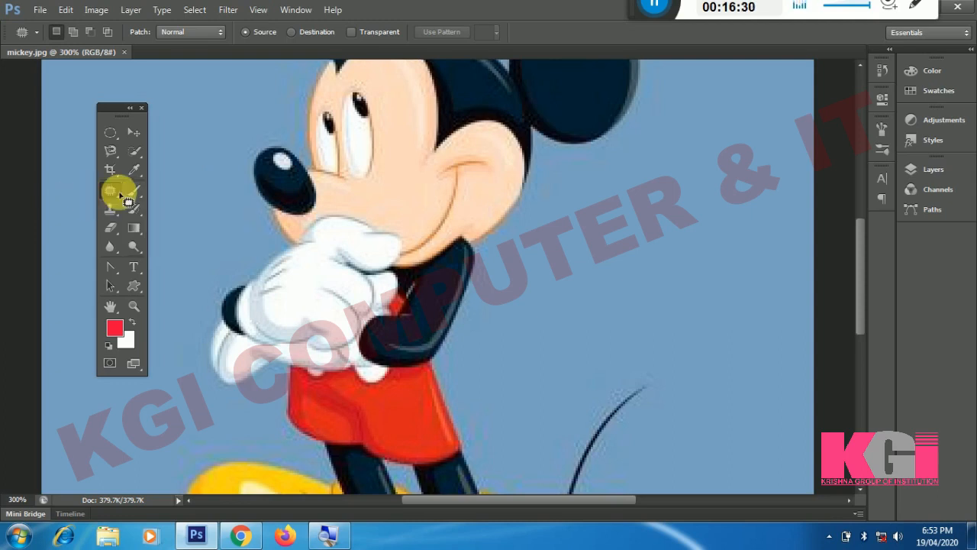
# Select the Brush Tool.
pyautogui.click(130, 195)
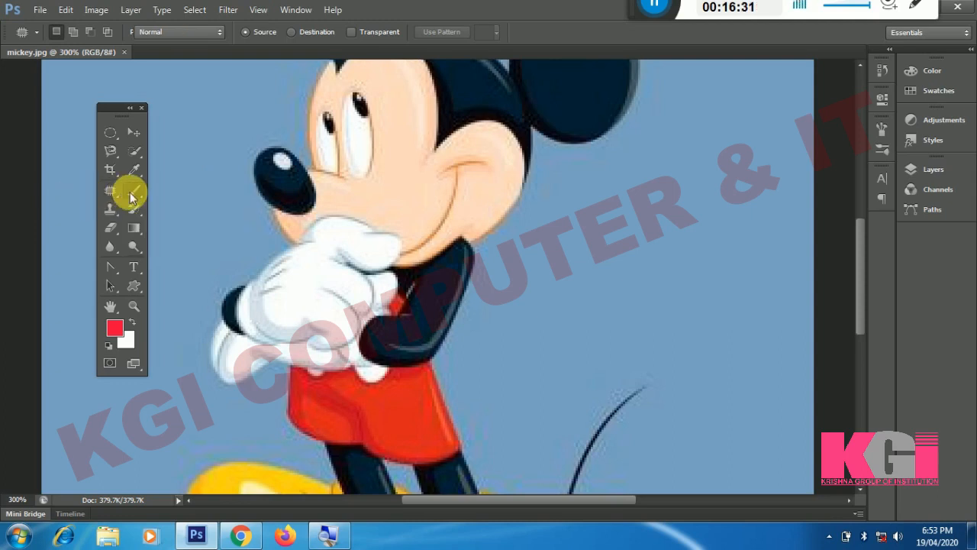